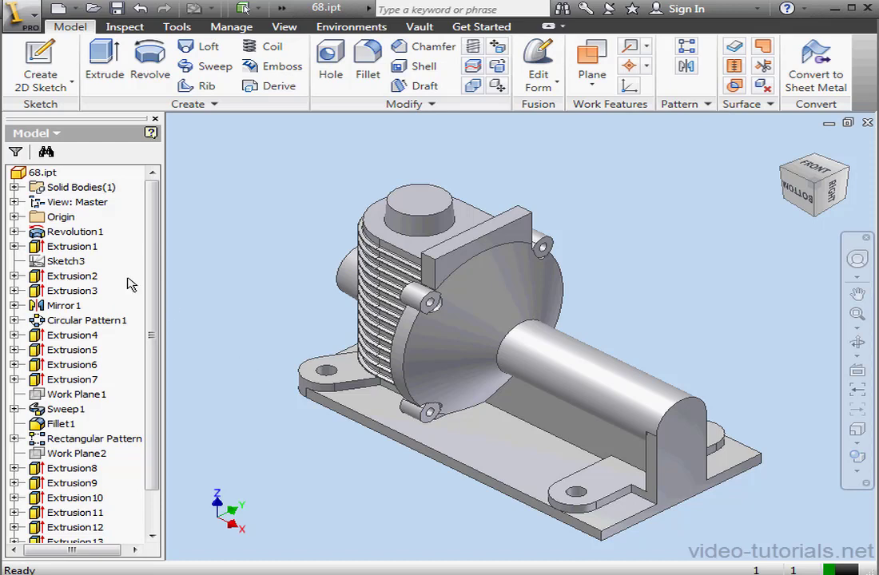
# Step: Start a new 2D sketch on the part's XZ origin plane
pyautogui.click(15, 216)
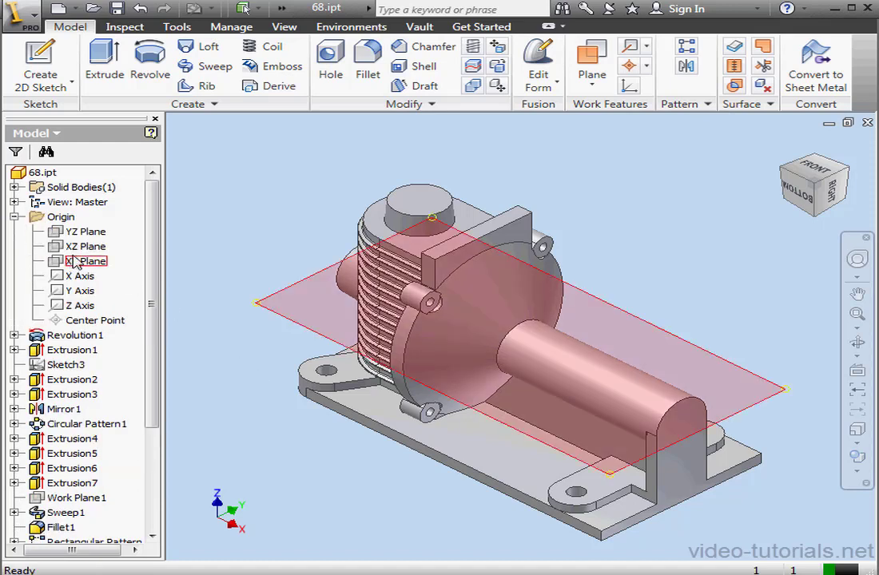
pyautogui.rightClick(75, 253)
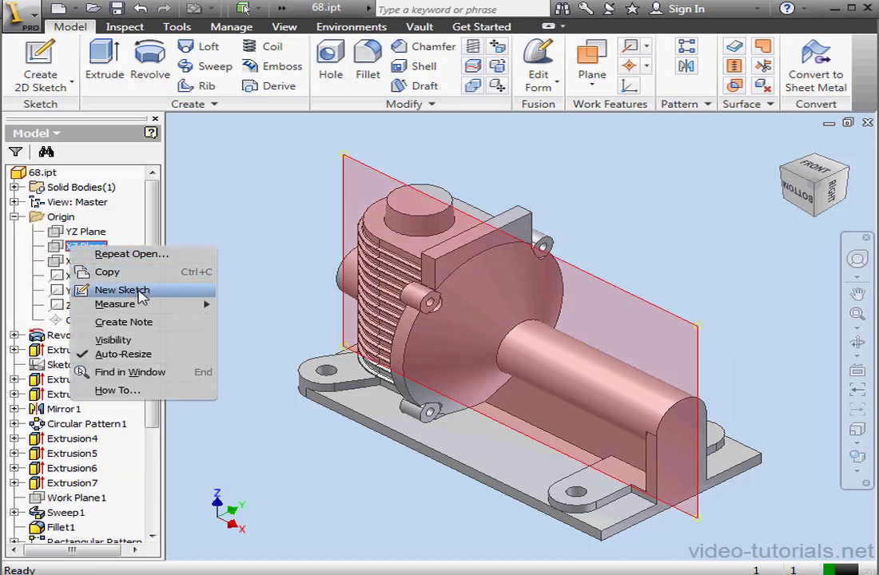
pyautogui.click(121, 290)
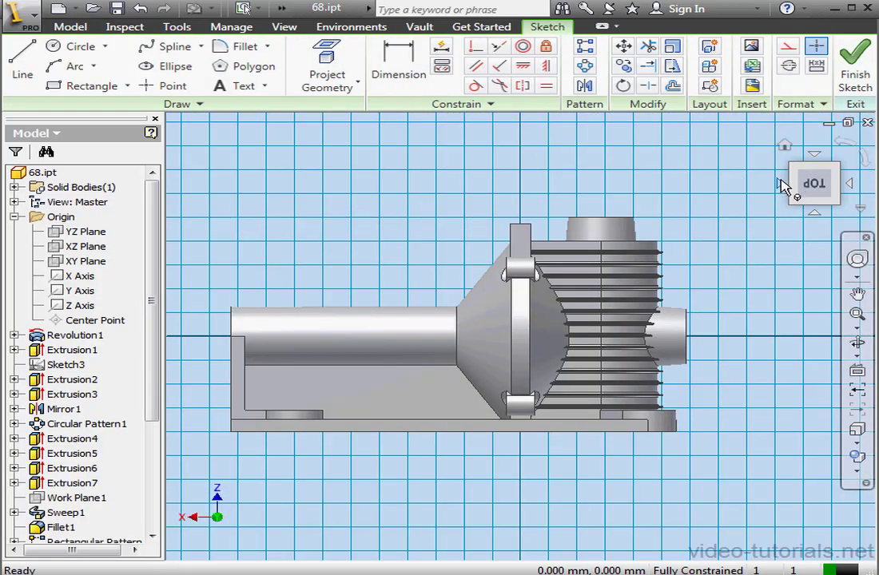
# Step: Project the upper silhouette edge of the long cylindrical shaft beside the cone into the sketch
pyautogui.click(781, 184)
pyautogui.click(780, 185)
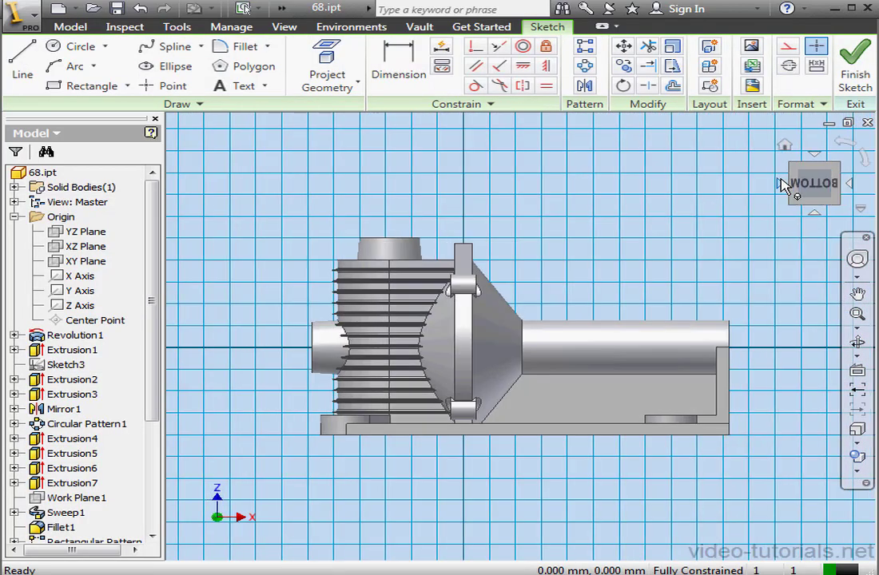
pyautogui.scroll(5, 549, 328)
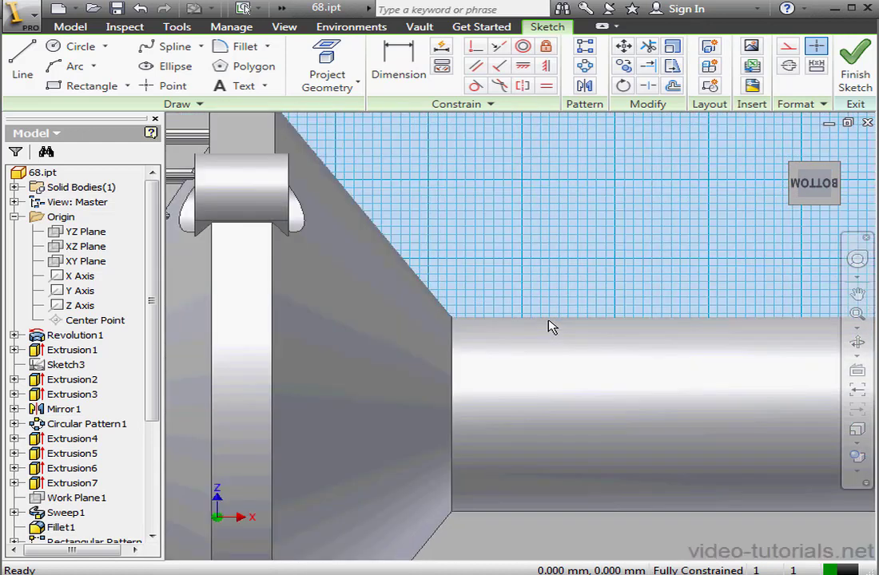
pyautogui.moveTo(549, 326); pyautogui.dragTo(635, 409, button='middle')
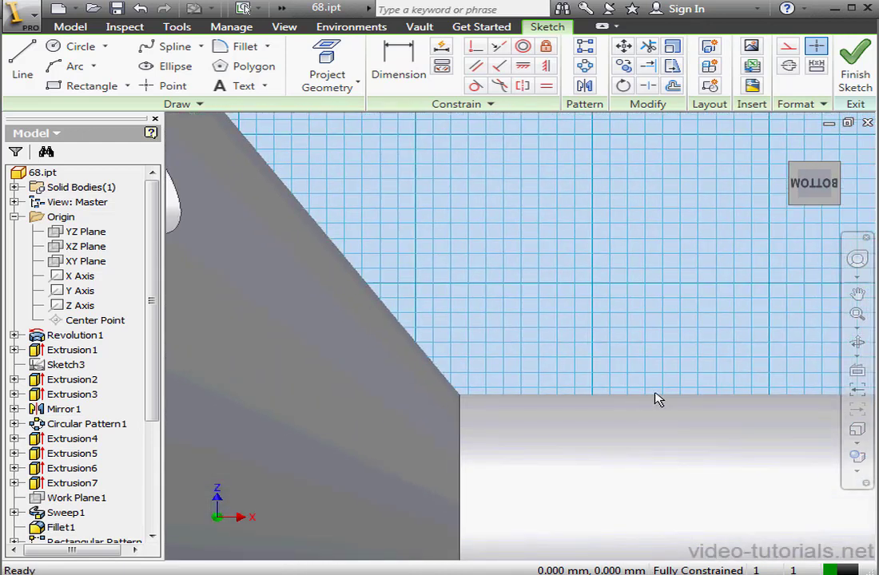
pyautogui.click(345, 80)
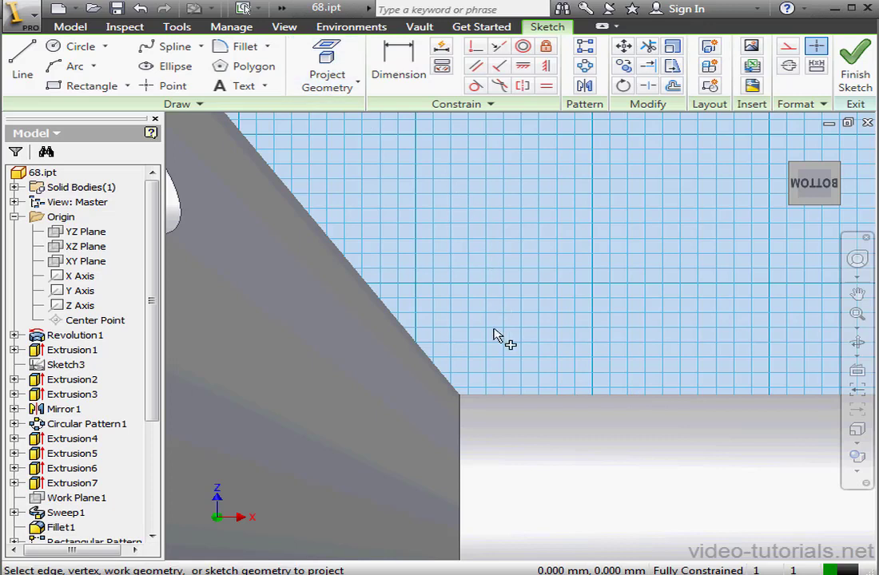
pyautogui.click(540, 394)
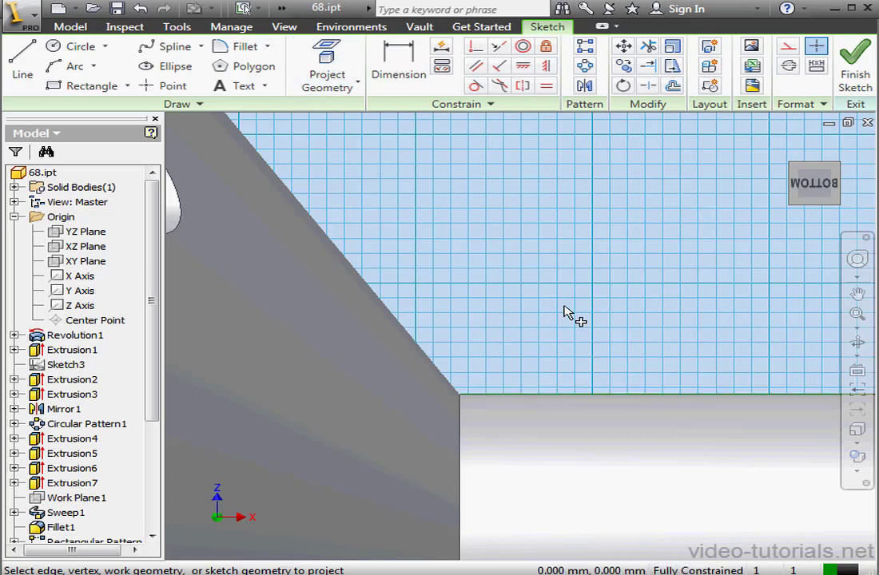
# Step: Sketch a closed four-sided profile on the projected edge, sloped on the cone side, about 2.9 mm wide on top, 4.5 mm at the base and 15 mm high
pyautogui.click(20, 60)
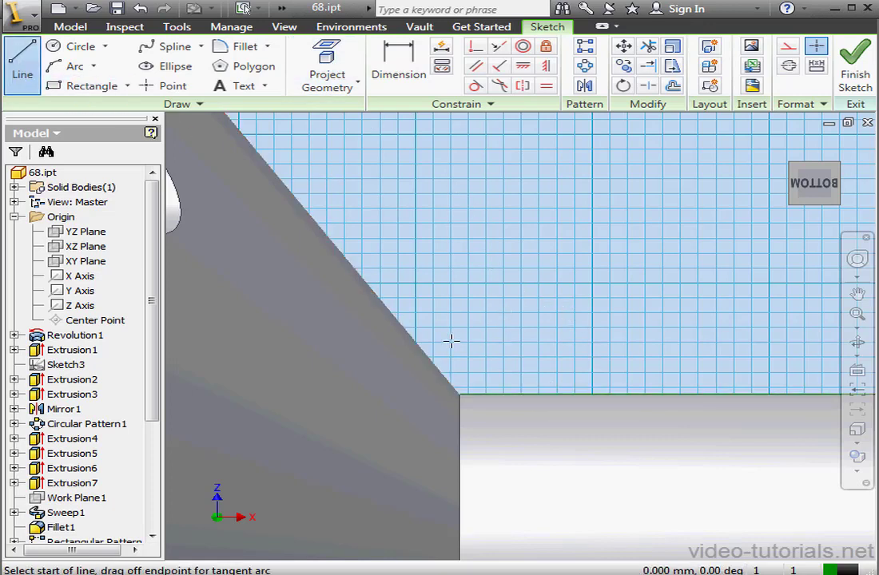
pyautogui.click(506, 394)
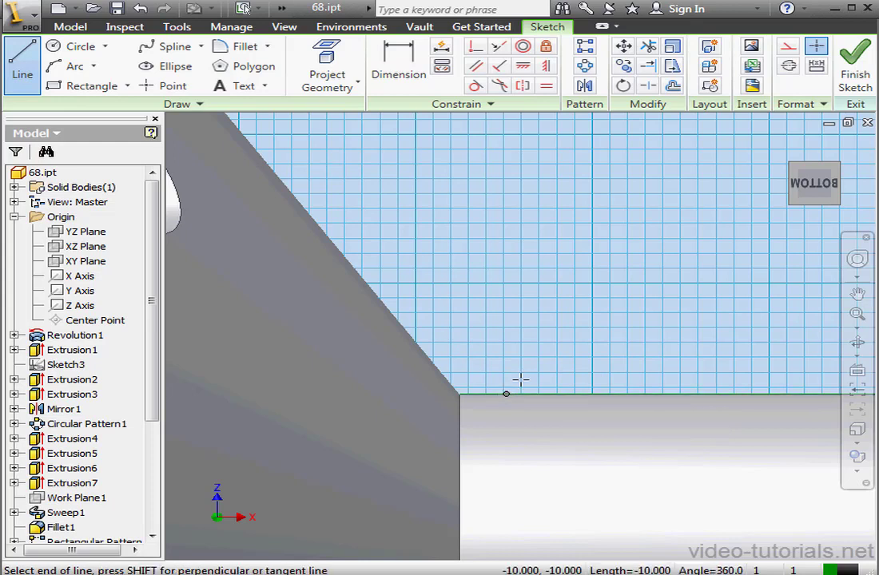
pyautogui.click(520, 282)
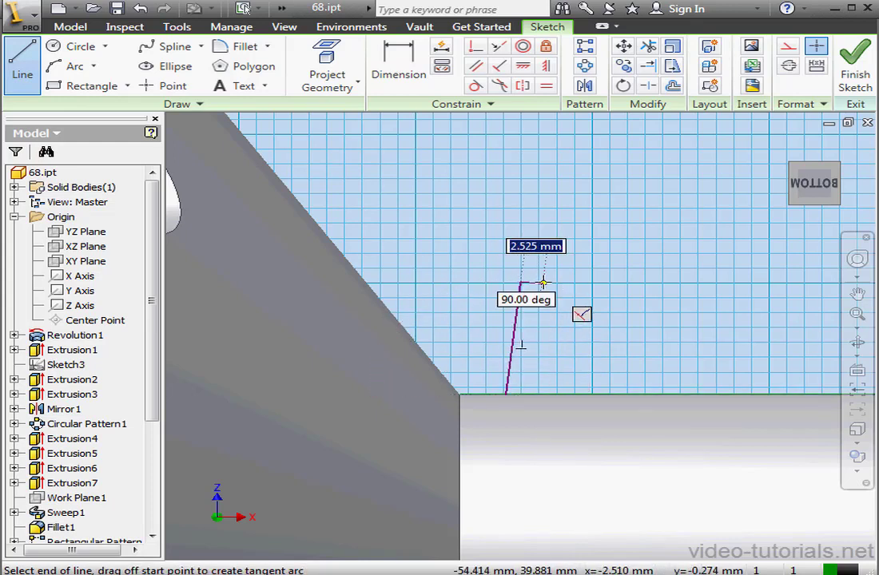
pyautogui.click(547, 282)
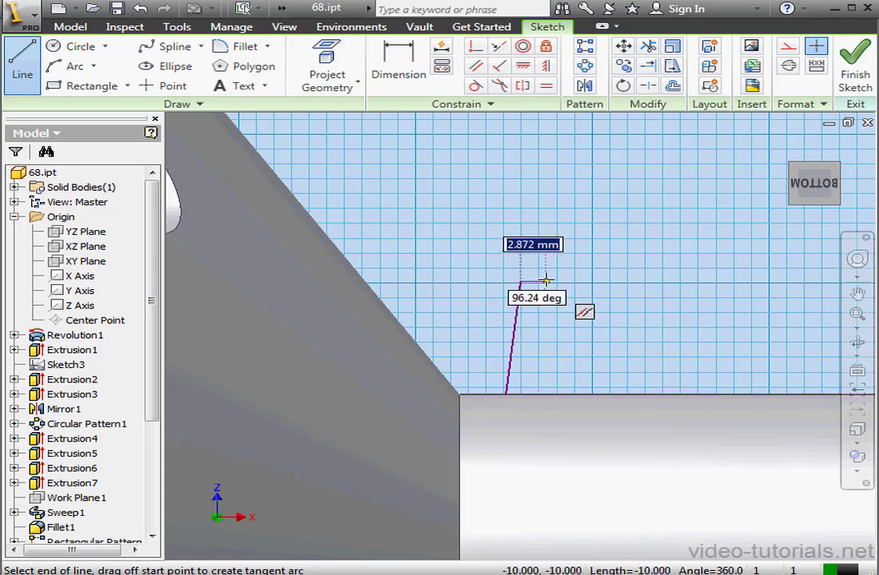
pyautogui.doubleClick(547, 394)
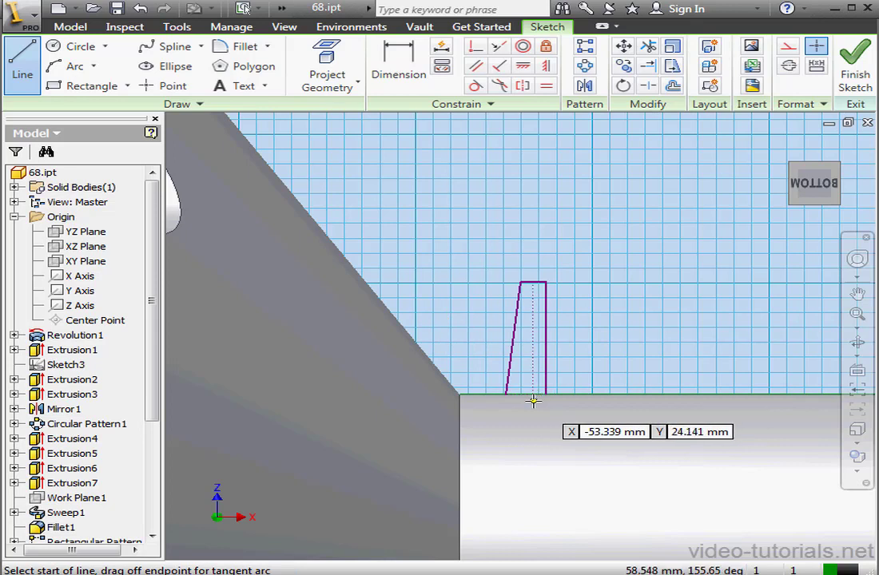
pyautogui.click(547, 394)
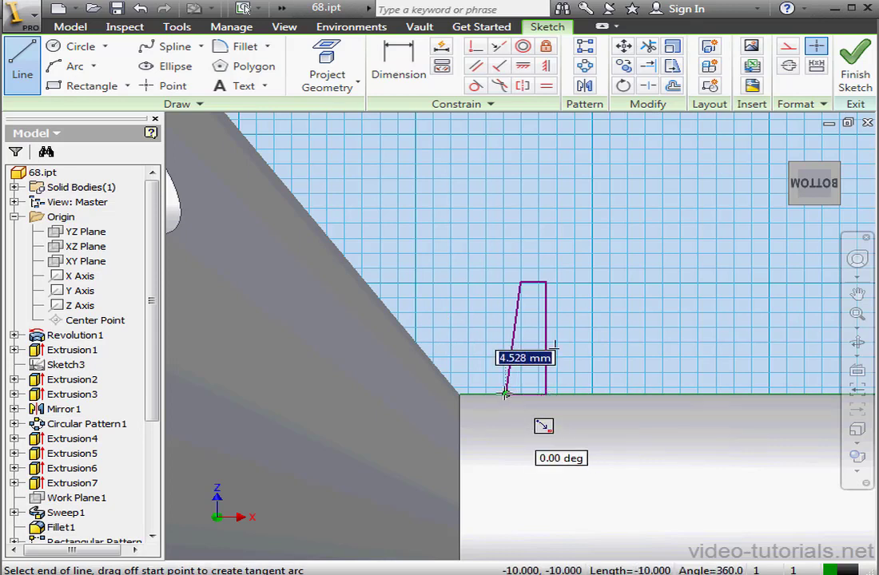
pyautogui.click(507, 394)
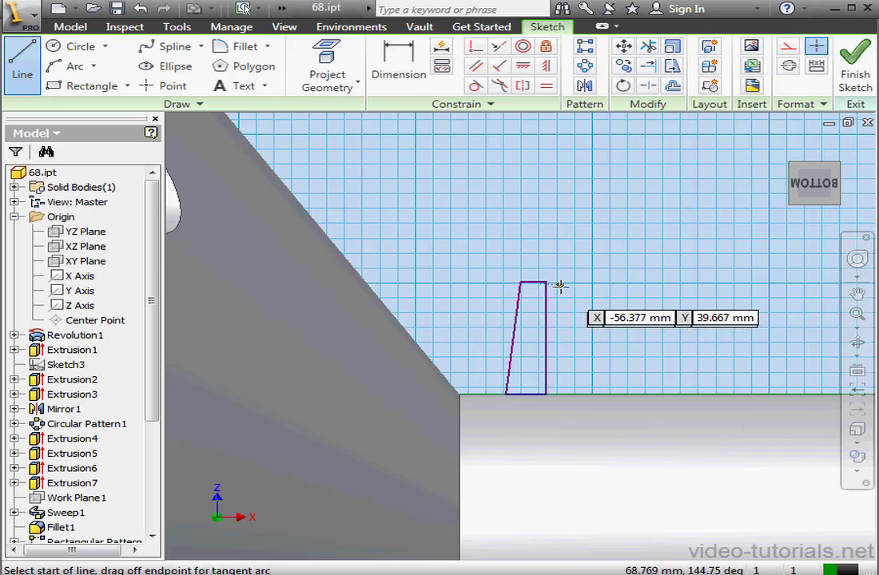
# Step: Dimension the profile's top edge to 3 mm and its base to 4 mm
pyautogui.click(411, 72)
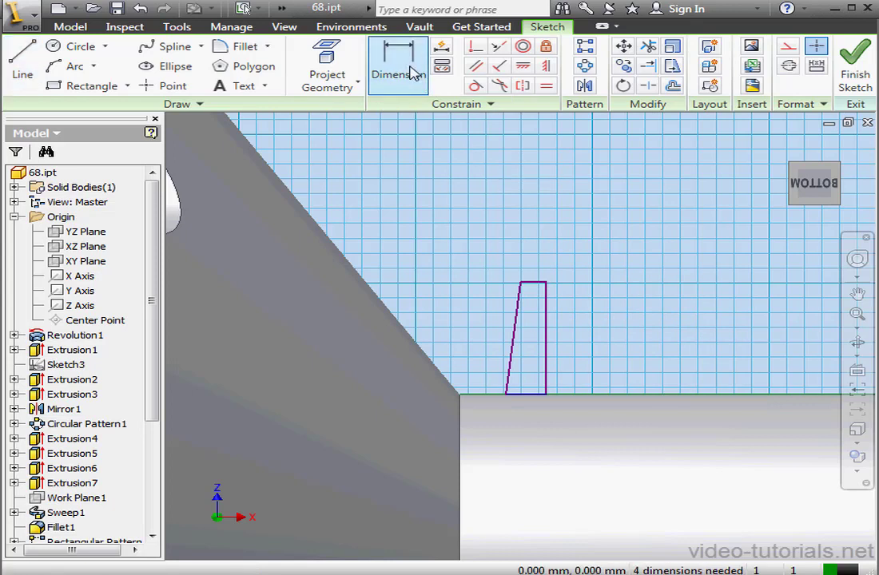
pyautogui.click(535, 286)
pyautogui.click(550, 275)
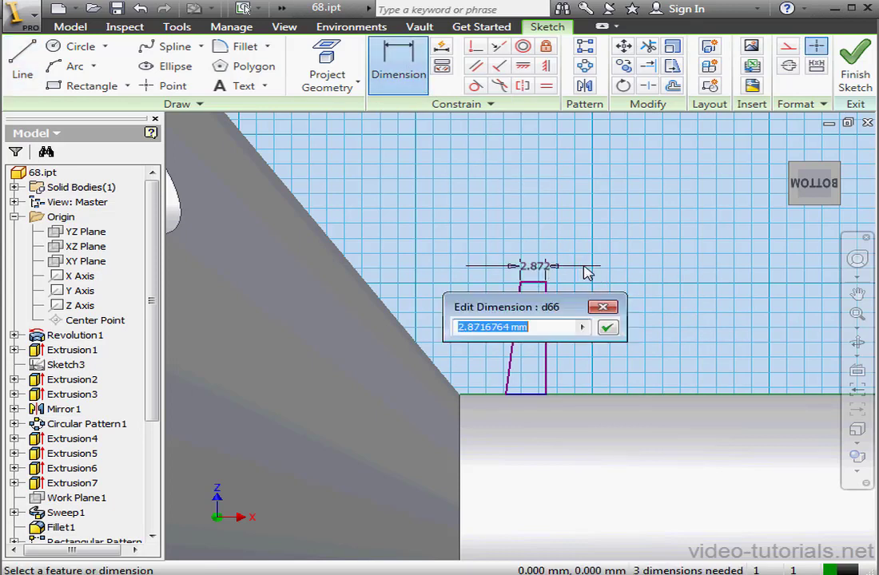
pyautogui.write('3')
pyautogui.click(609, 328)
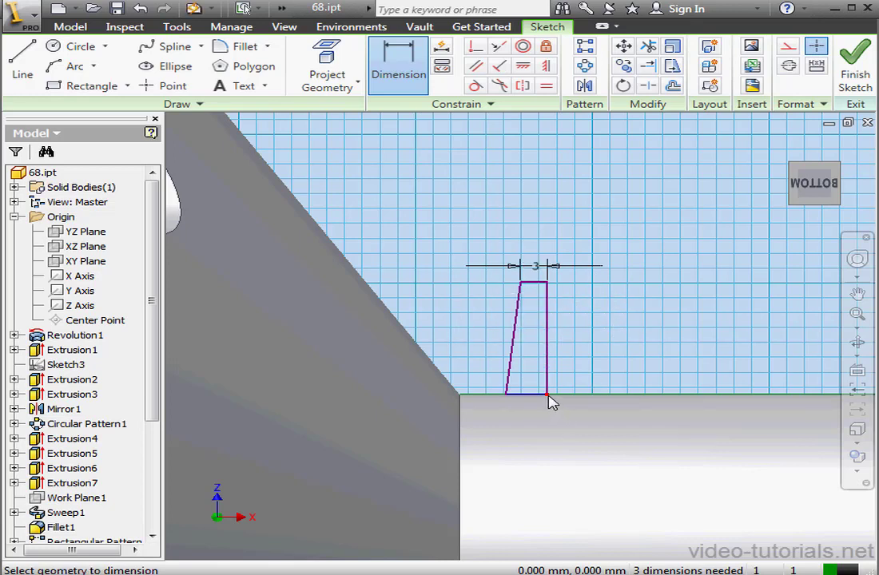
pyautogui.click(507, 395)
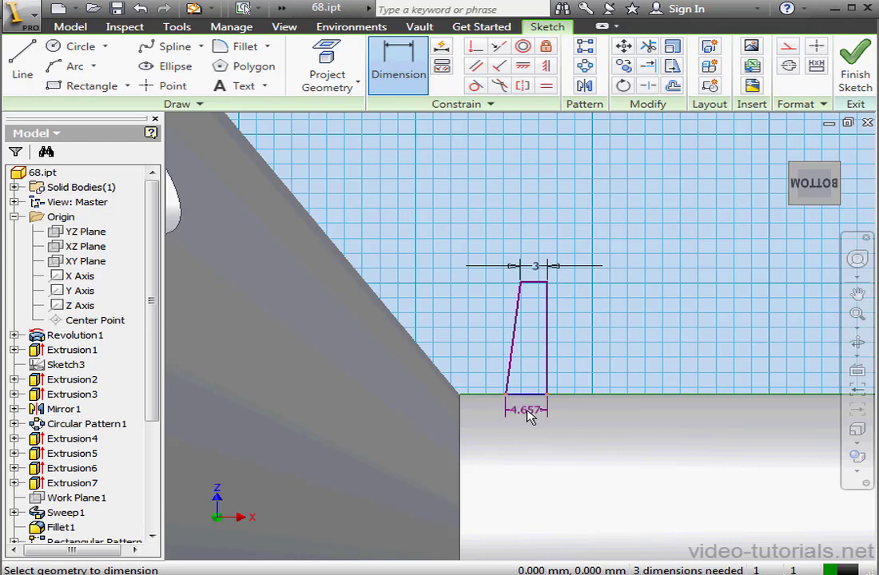
pyautogui.click(540, 420)
pyautogui.write('4')
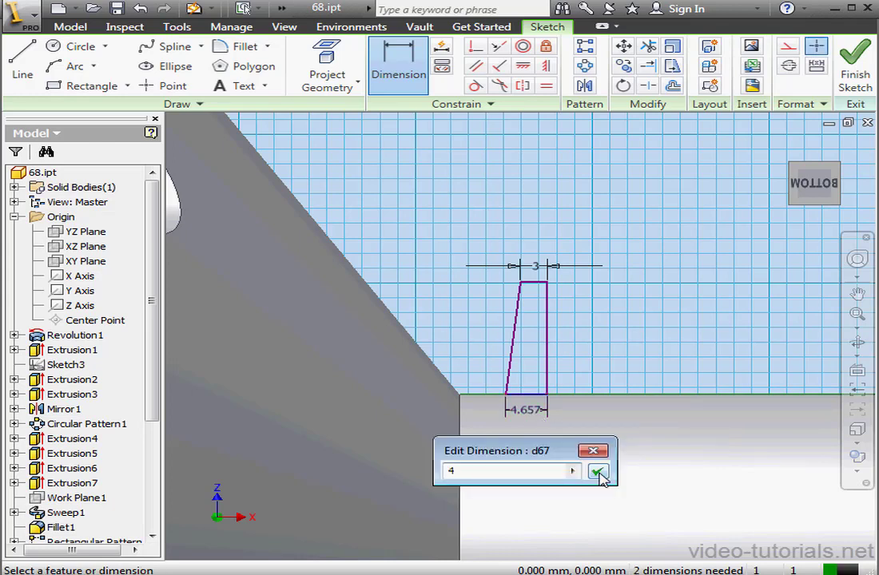
pyautogui.click(598, 473)
# Step: Dimension the profile's height to 30 mm and its base offset from the cone-shaft corner to 5 mm
pyautogui.click(563, 375)
pyautogui.click(572, 373)
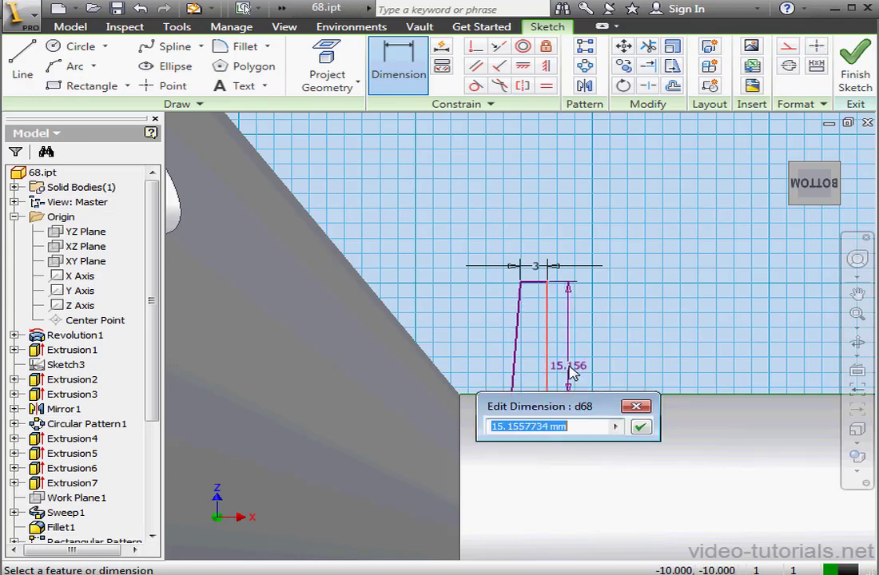
pyautogui.write('30')
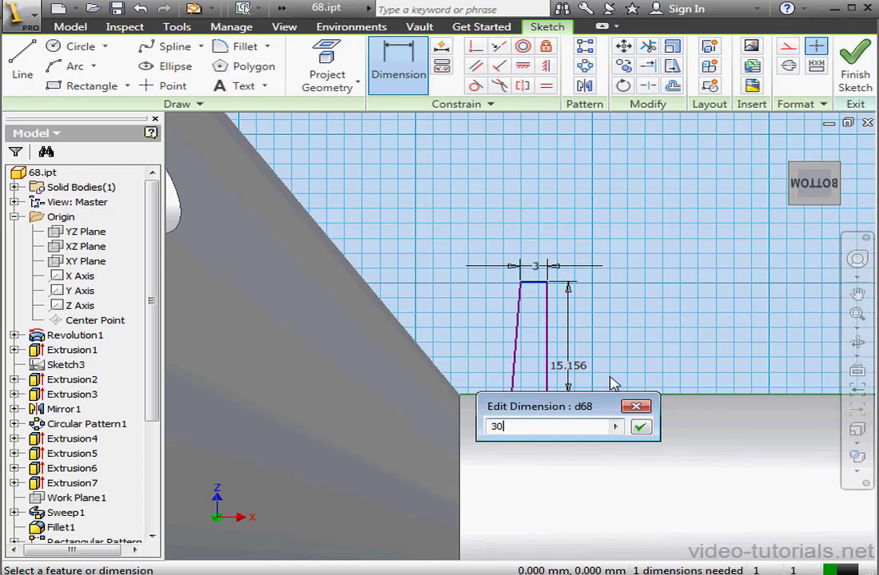
pyautogui.click(641, 428)
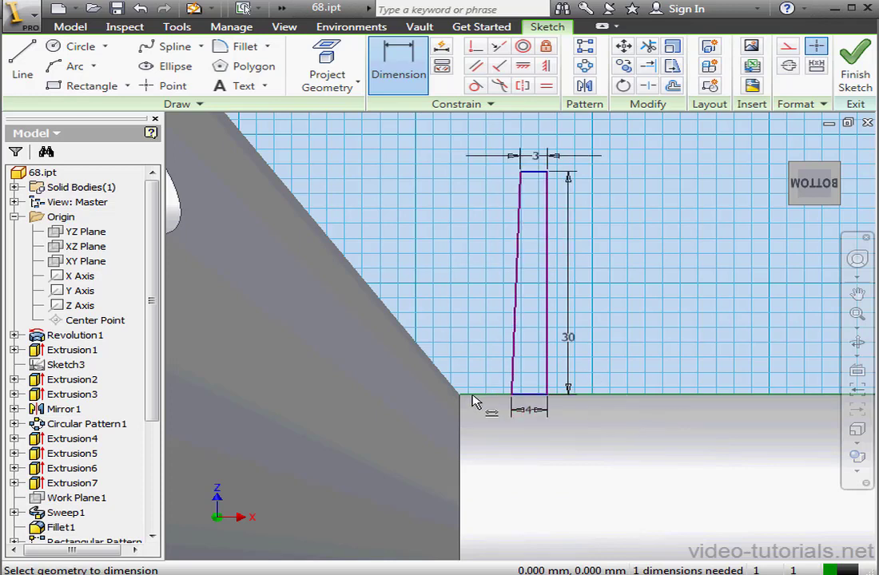
pyautogui.click(512, 397)
pyautogui.click(499, 416)
pyautogui.write('5')
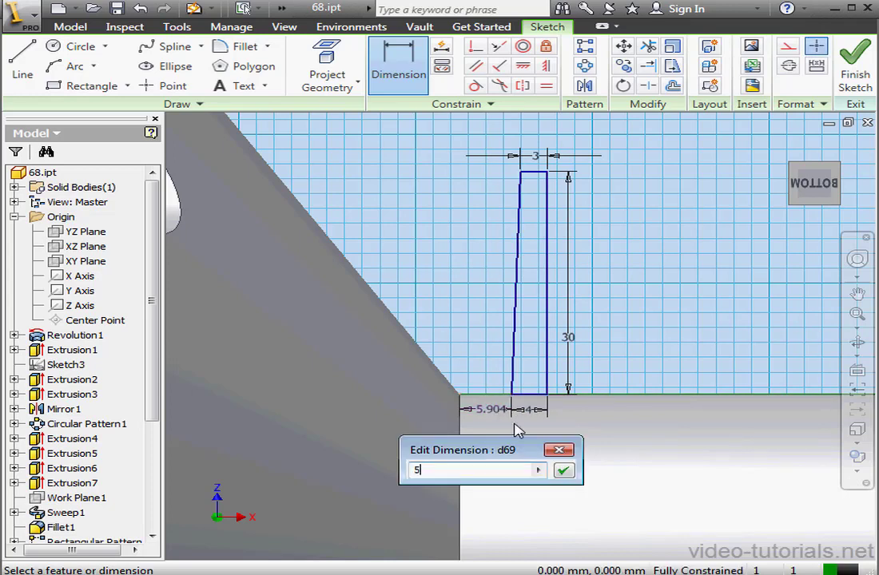
pyautogui.click(563, 472)
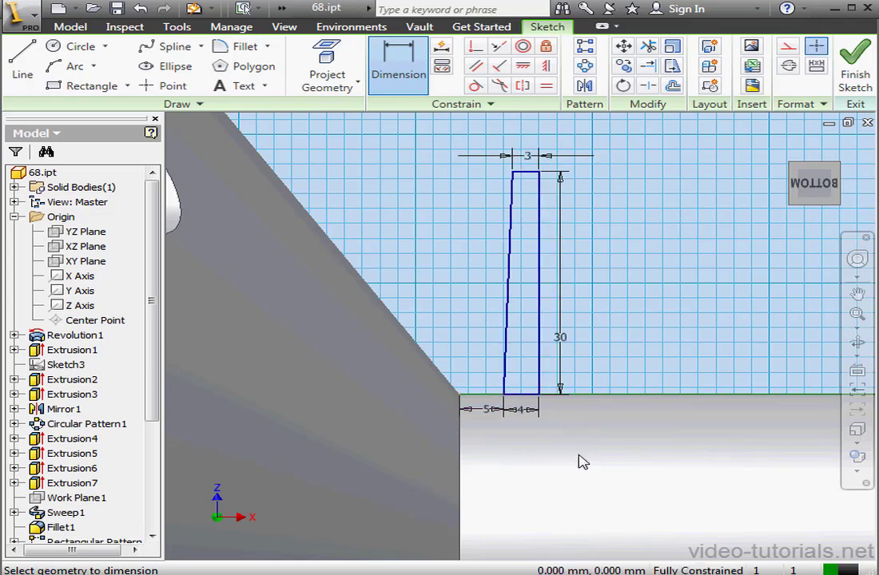
# Step: Display the model as wireframe and draw a horizontal centerline about 55 mm long from the origin along the shaft axis
pyautogui.click(857, 460)
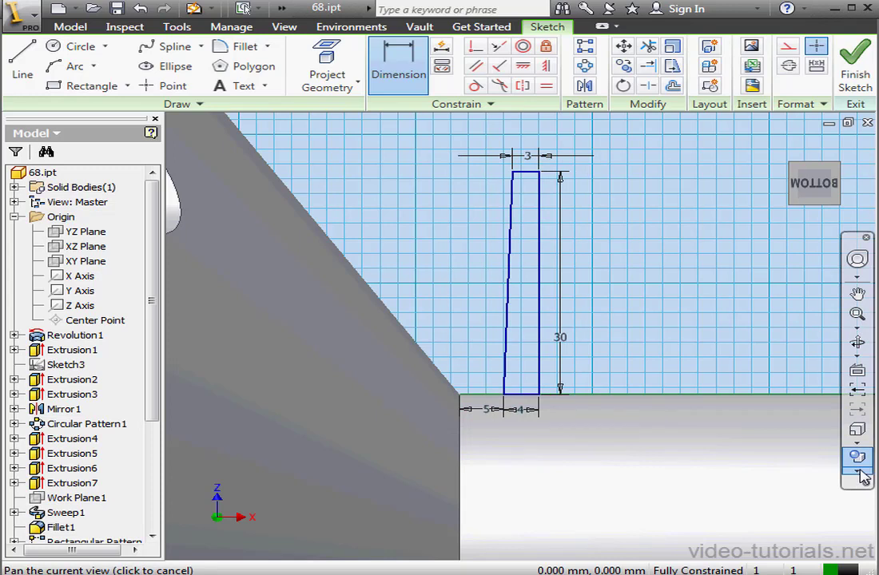
pyautogui.click(677, 372)
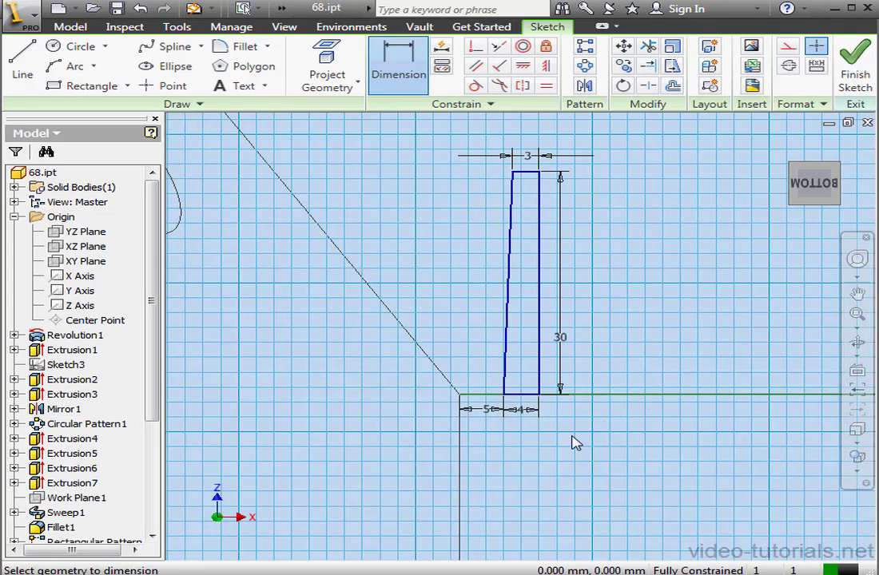
pyautogui.moveTo(582, 418); pyautogui.dragTo(685, 290, button='middle')
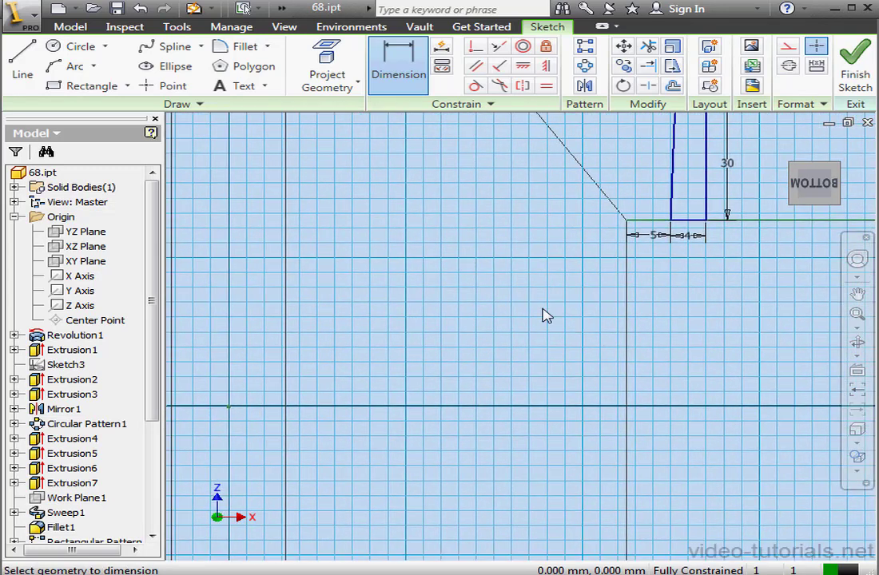
pyautogui.click(23, 62)
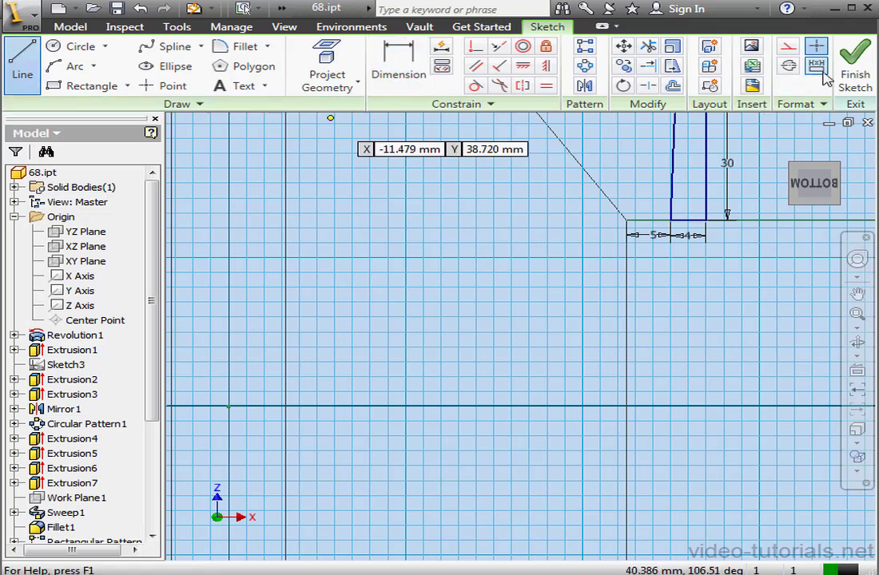
pyautogui.click(789, 68)
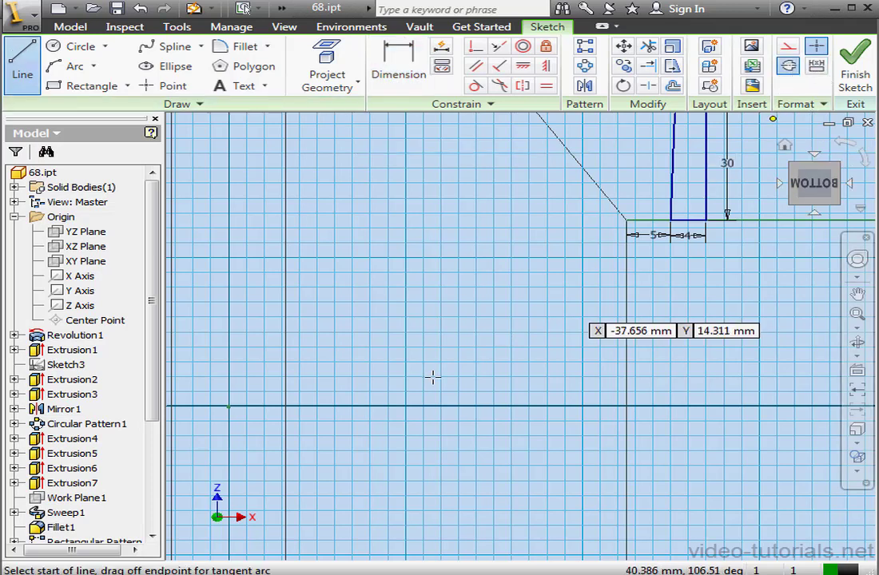
pyautogui.click(229, 406)
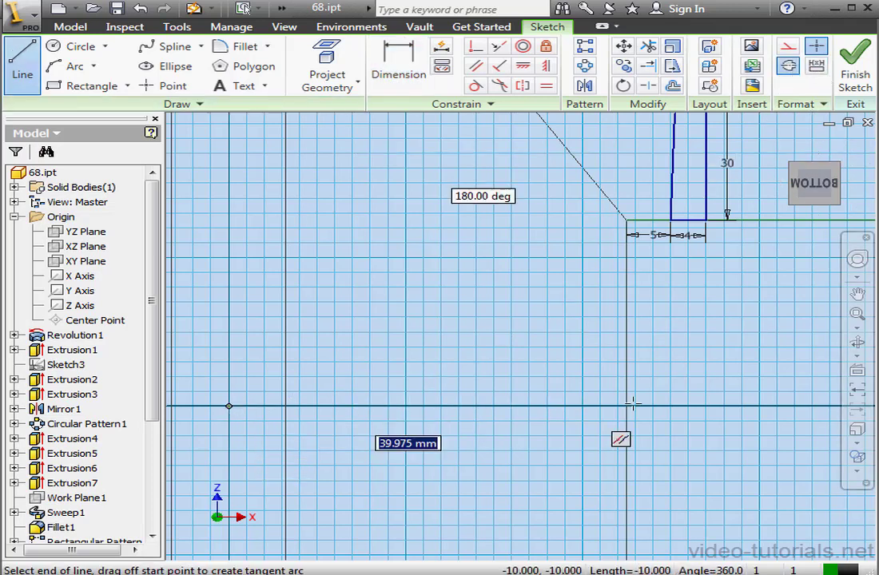
pyautogui.click(711, 406)
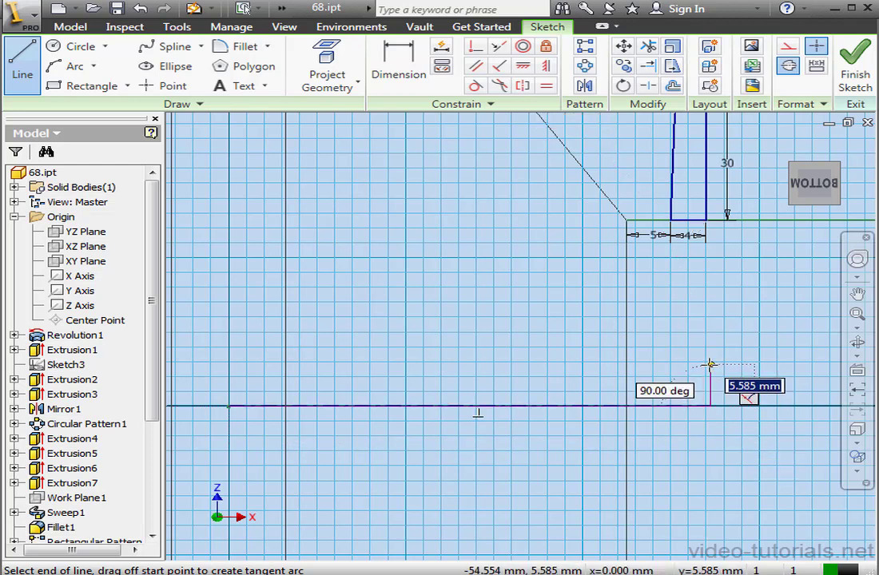
pyautogui.press('Escape')
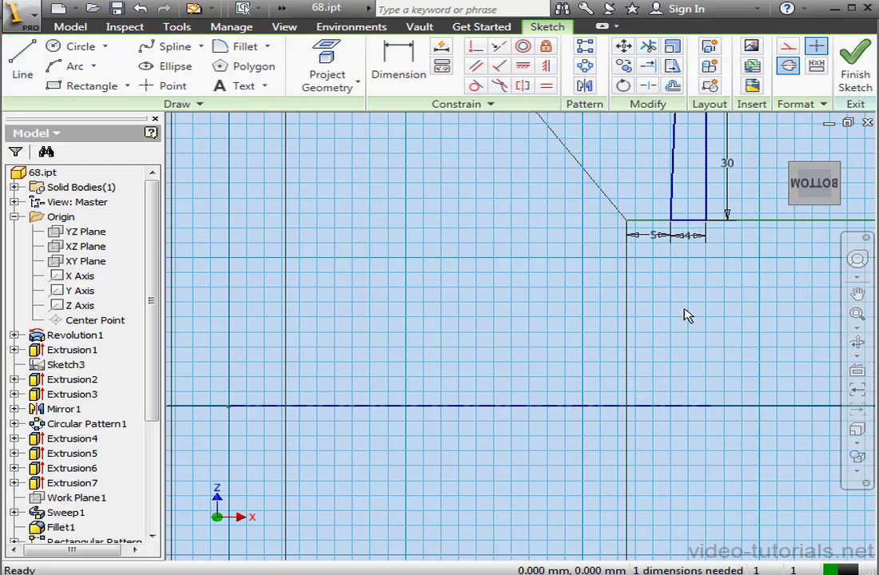
# Step: Apply a vertical constraint between the profile's base corner nearest the cone and the free end of the centerline
pyautogui.click(545, 66)
pyautogui.click(671, 220)
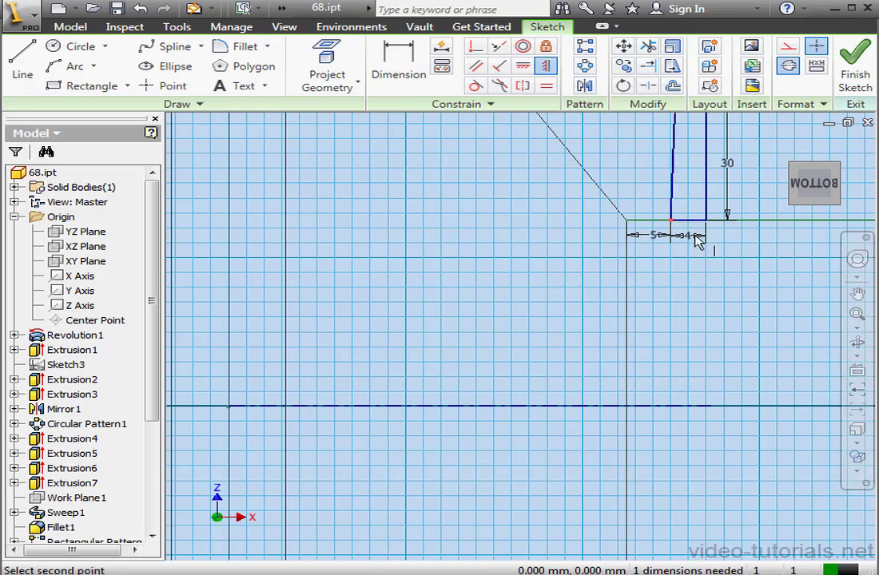
pyautogui.click(710, 408)
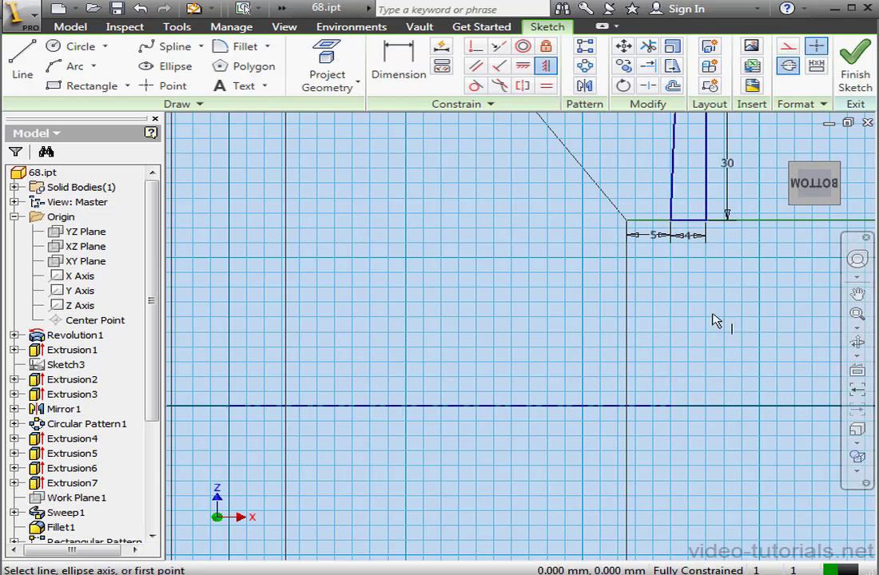
# Step: Convert the projected shaft edge along the profile's base to a construction line and finish the sketch
pyautogui.press('Escape')
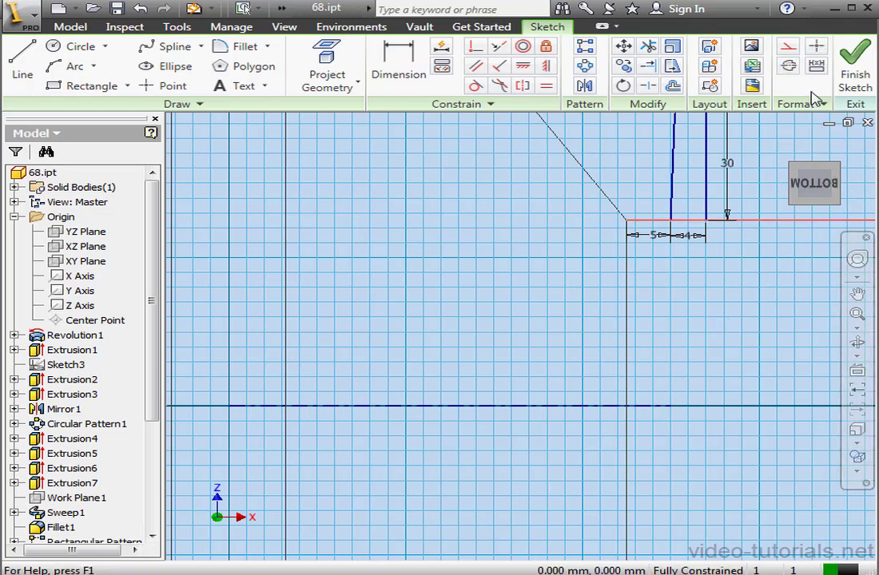
pyautogui.click(787, 46)
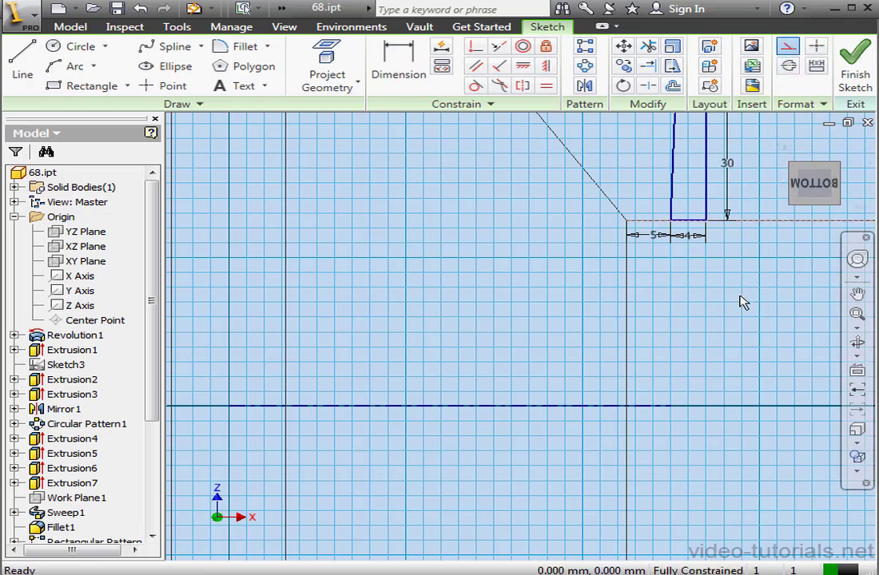
pyautogui.click(855, 61)
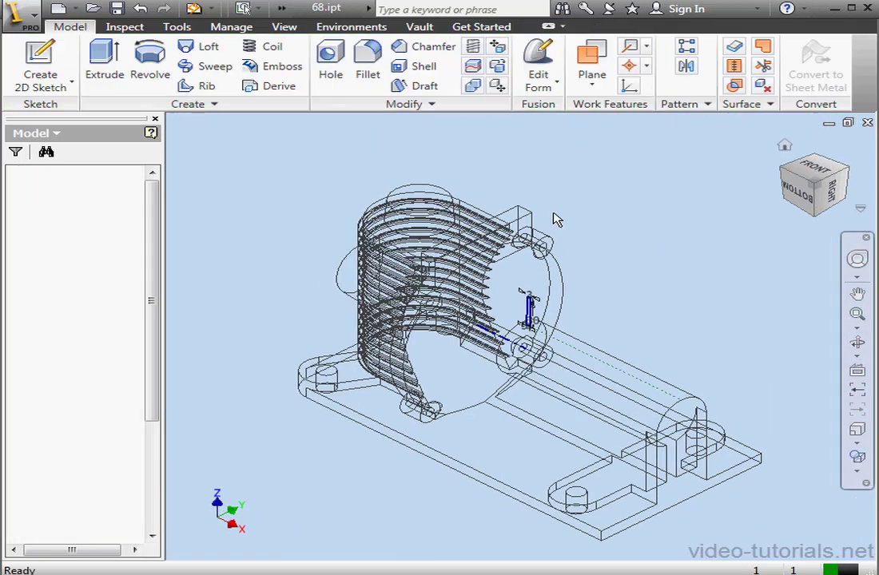
# Step: Revolve the fin profile fully around the centerline as a joined solid
pyautogui.click(148, 59)
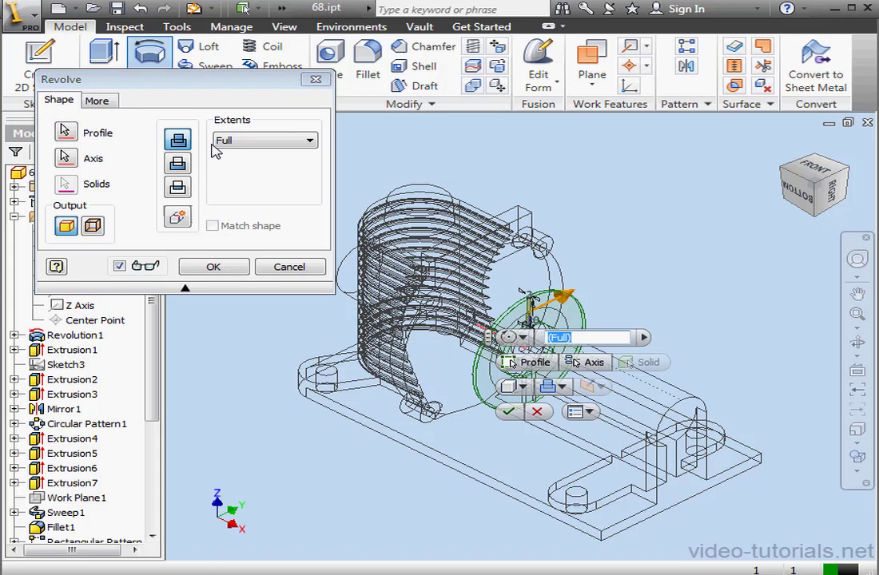
pyautogui.moveTo(543, 344); pyautogui.dragTo(655, 180)
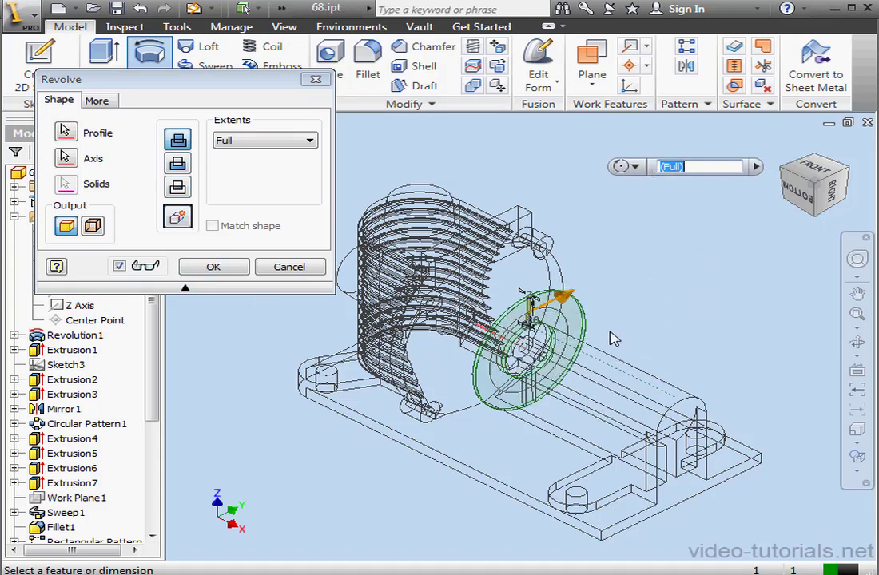
pyautogui.click(244, 273)
# Step: Create a new sketch on the flat face of the revolved disc, oriented with the base plate horizontal below
pyautogui.rightClick(493, 387)
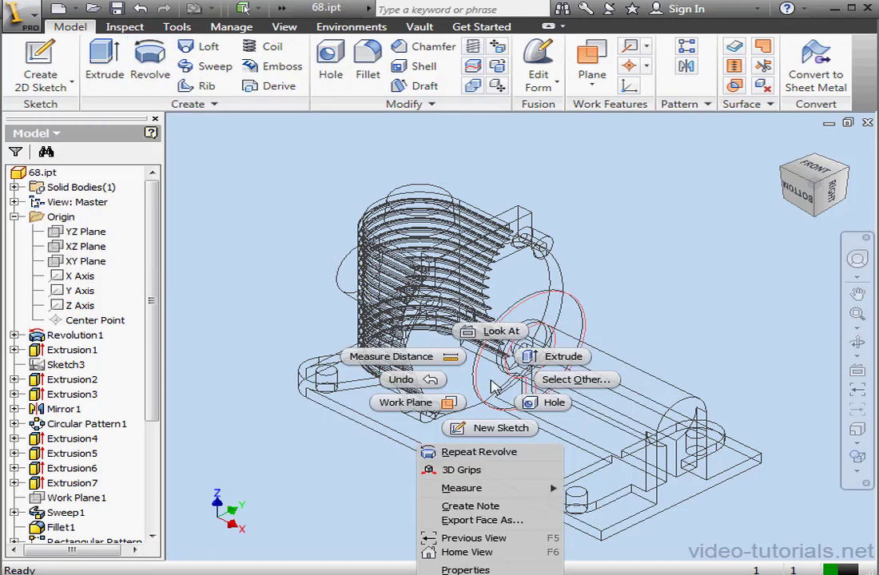
pyautogui.click(505, 427)
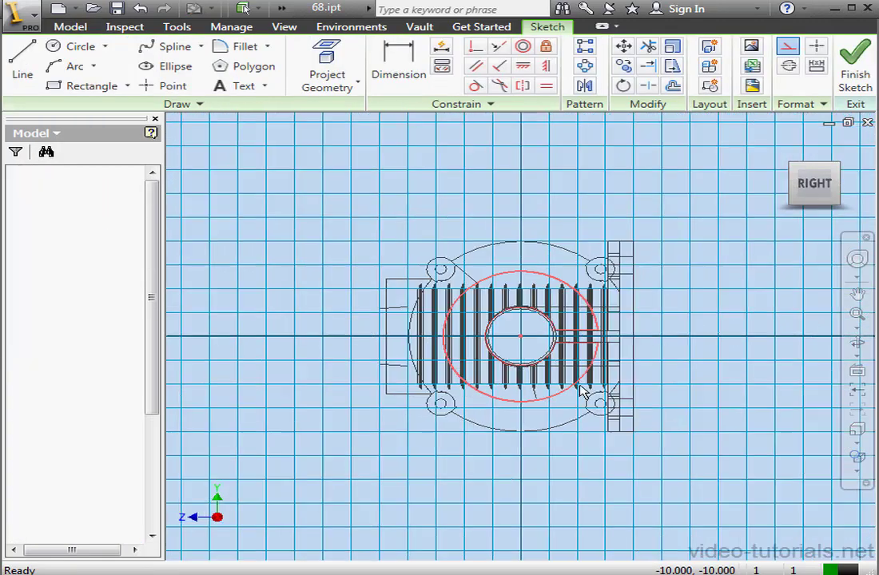
pyautogui.click(853, 293)
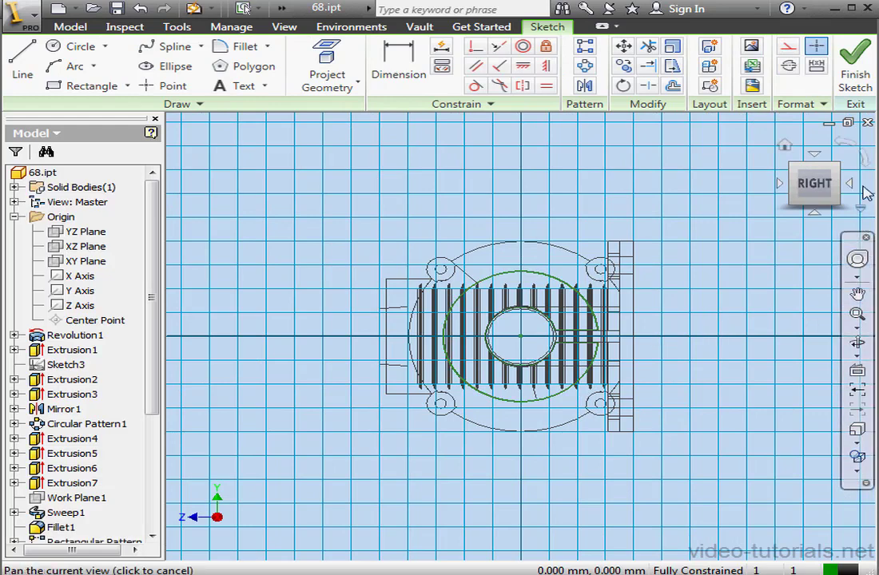
pyautogui.click(868, 160)
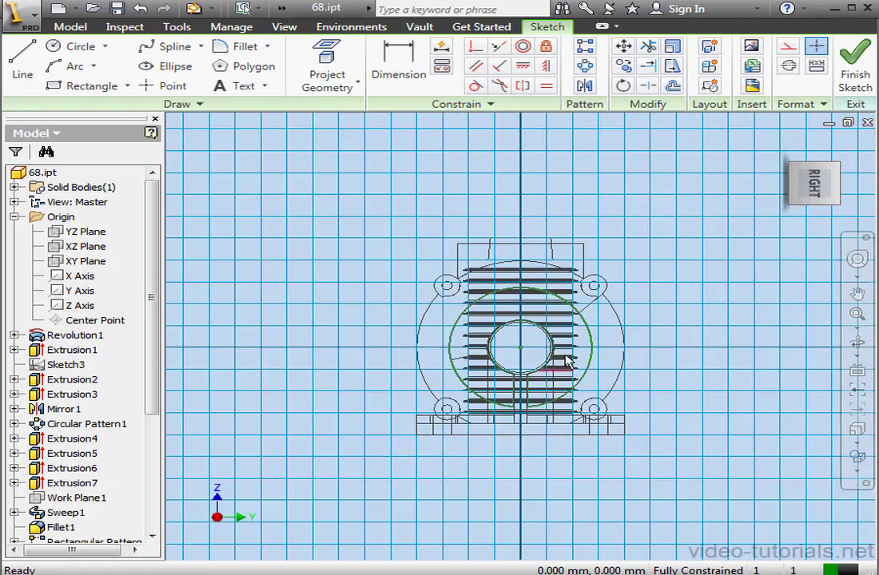
# Step: Draw a three-point arc of about 68 mm radius inside the disc's left side, with both ends on its outer circle
pyautogui.scroll(5, 564, 362)
pyautogui.moveTo(515, 352); pyautogui.dragTo(804, 370, button='middle')
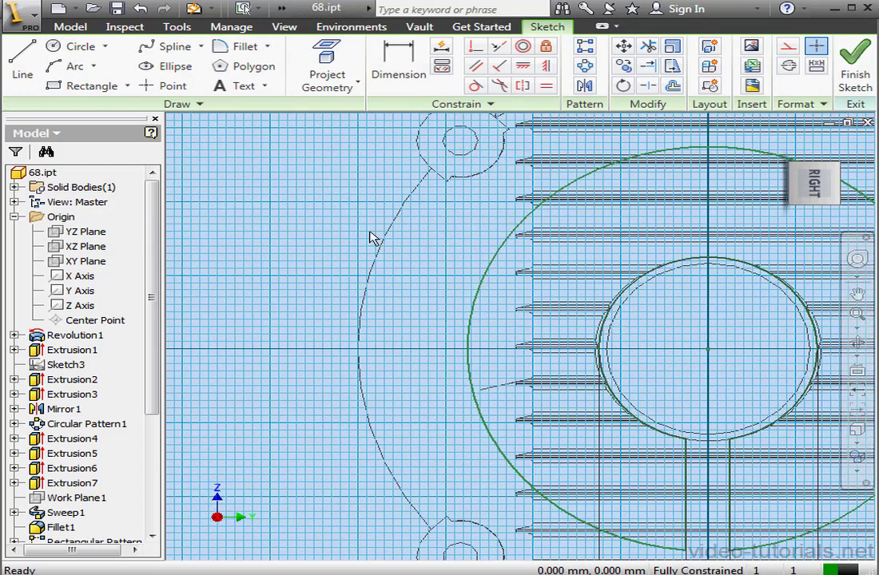
pyautogui.click(68, 66)
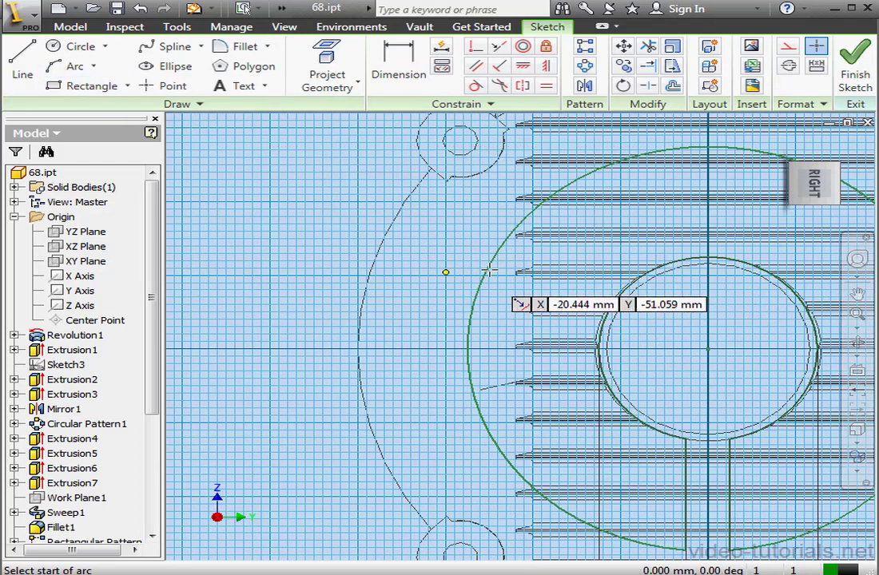
pyautogui.click(492, 258)
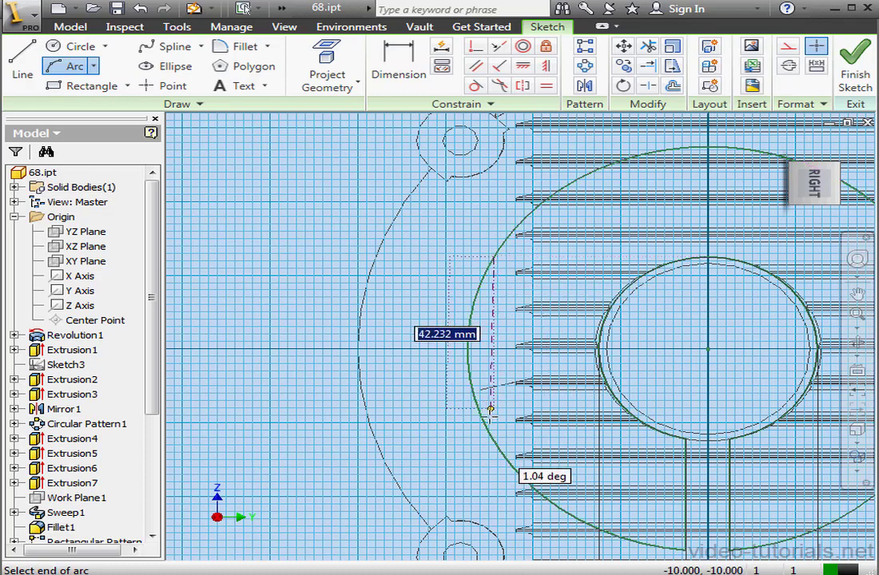
pyautogui.click(482, 421)
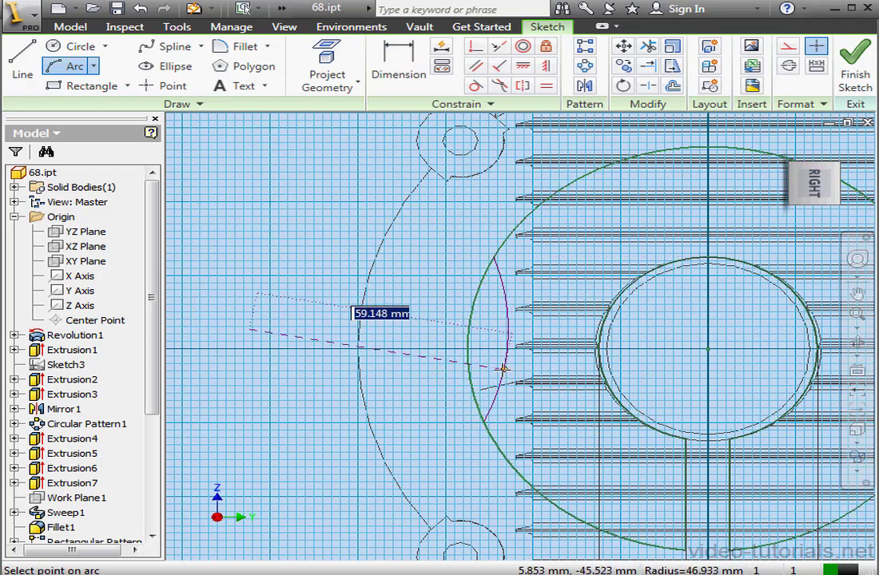
pyautogui.click(502, 369)
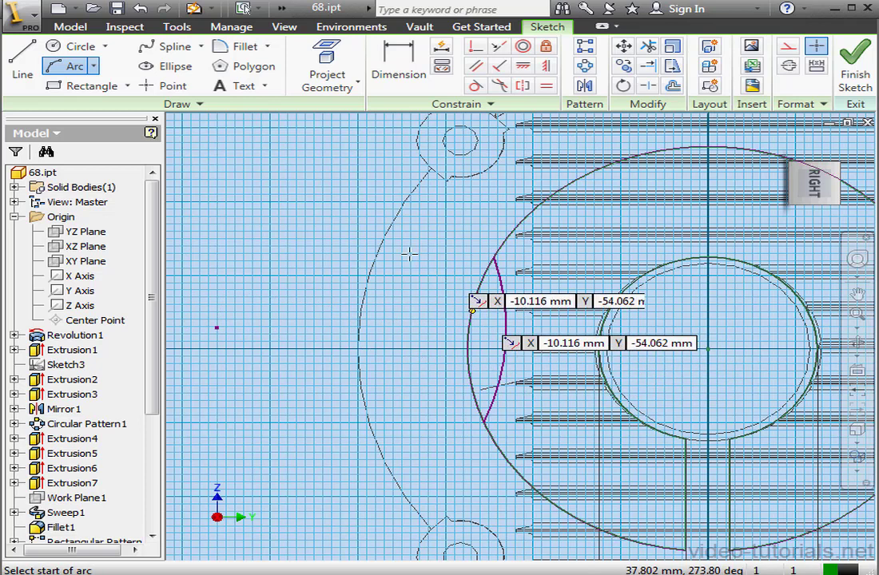
# Step: Apply a constraint aligning the arc's center point with the disc's center along the Y direction
pyautogui.click(546, 66)
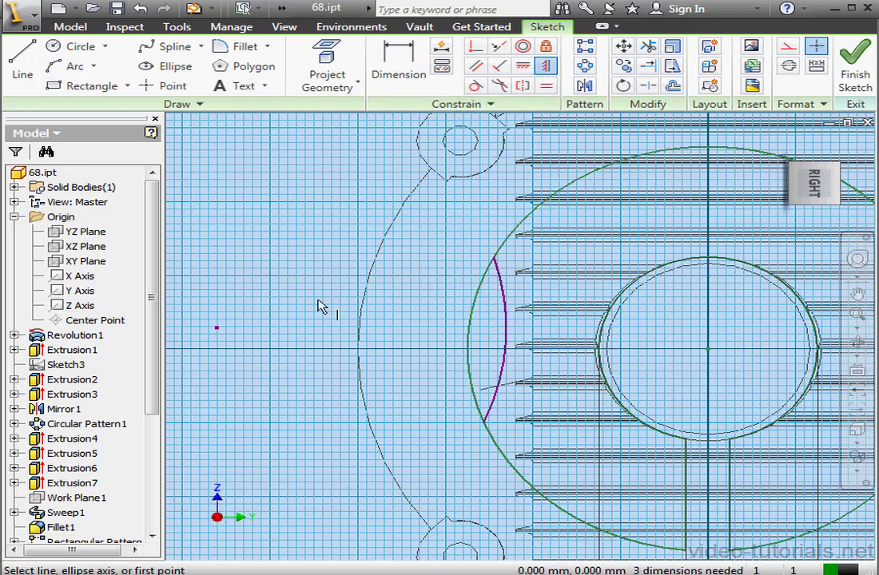
pyautogui.click(218, 329)
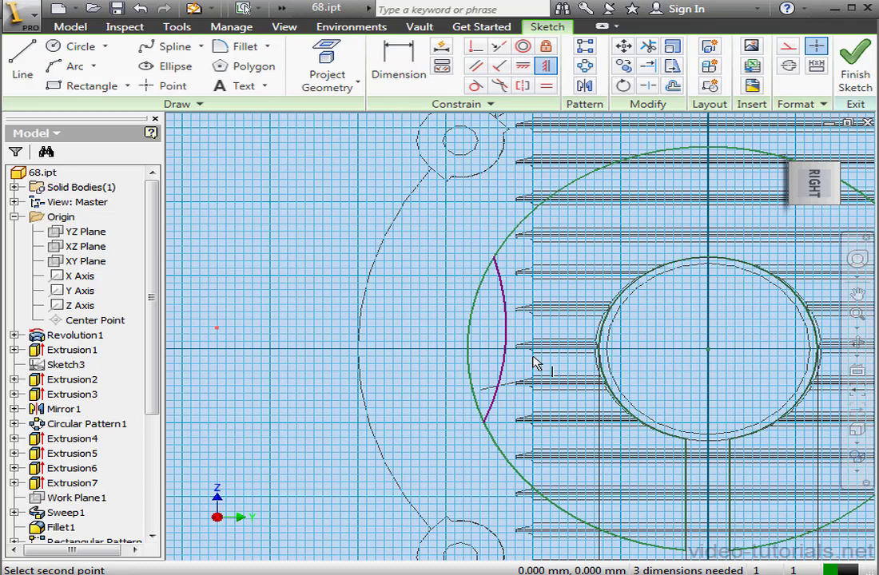
pyautogui.click(711, 356)
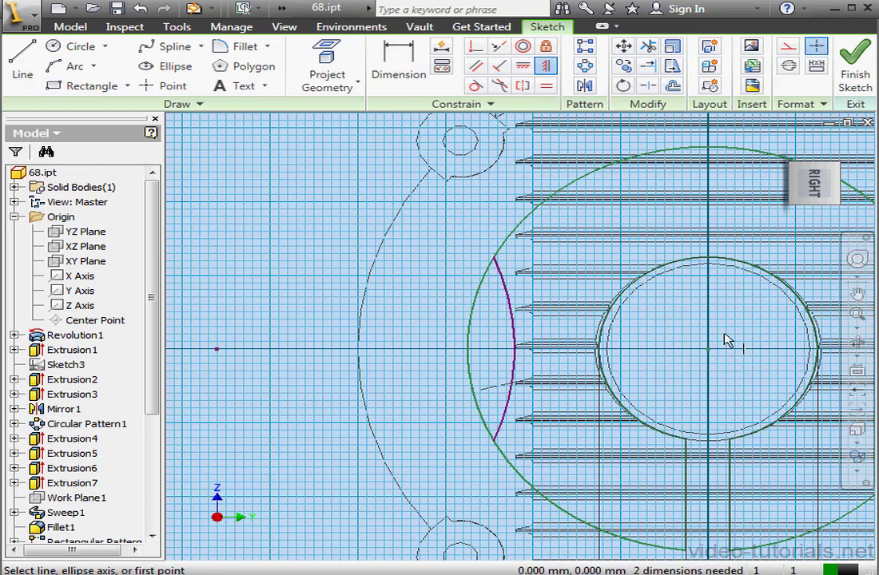
# Step: Dimension the arc's radius to 70 mm
pyautogui.click(395, 80)
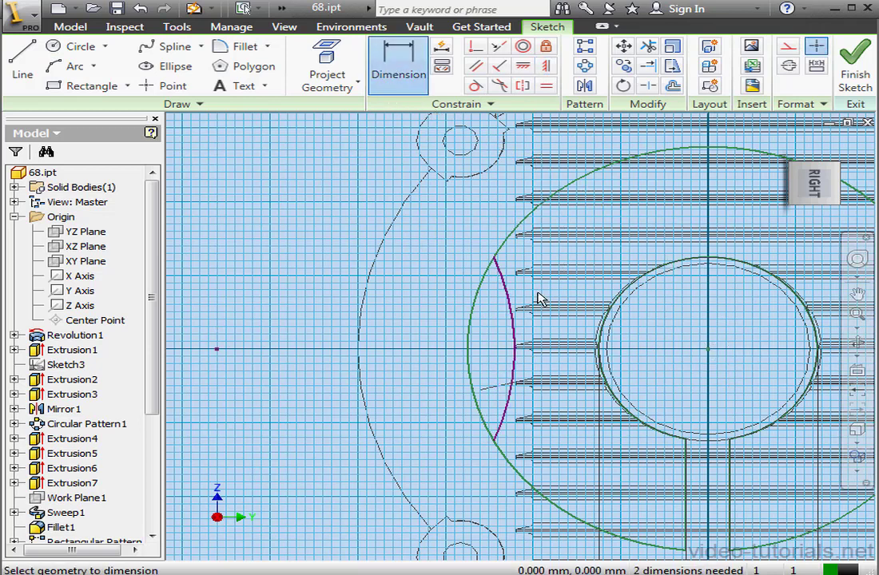
pyautogui.click(512, 298)
pyautogui.click(524, 288)
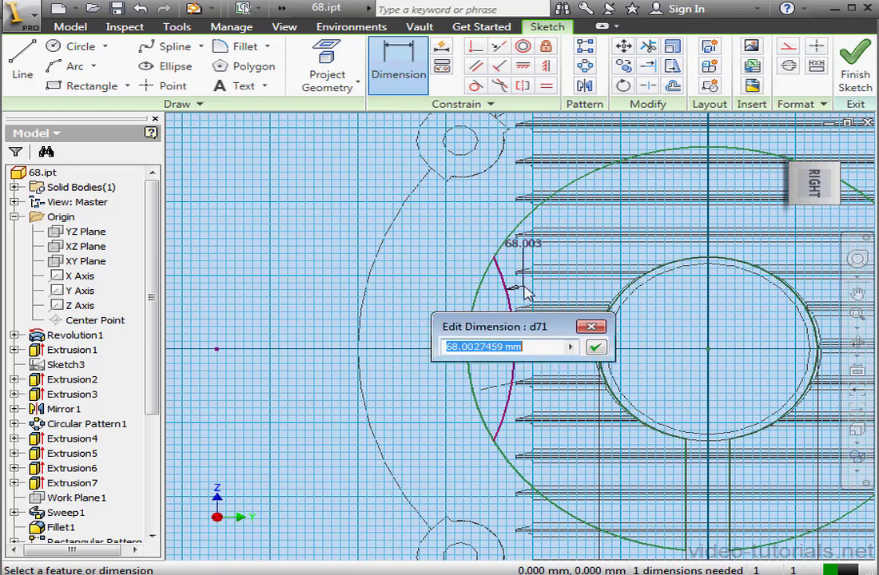
pyautogui.write('70')
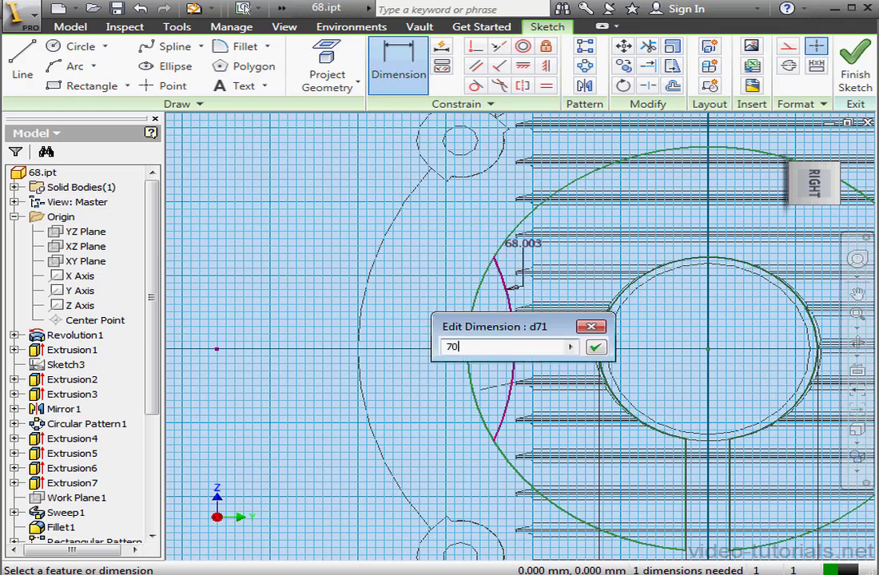
pyautogui.click(591, 350)
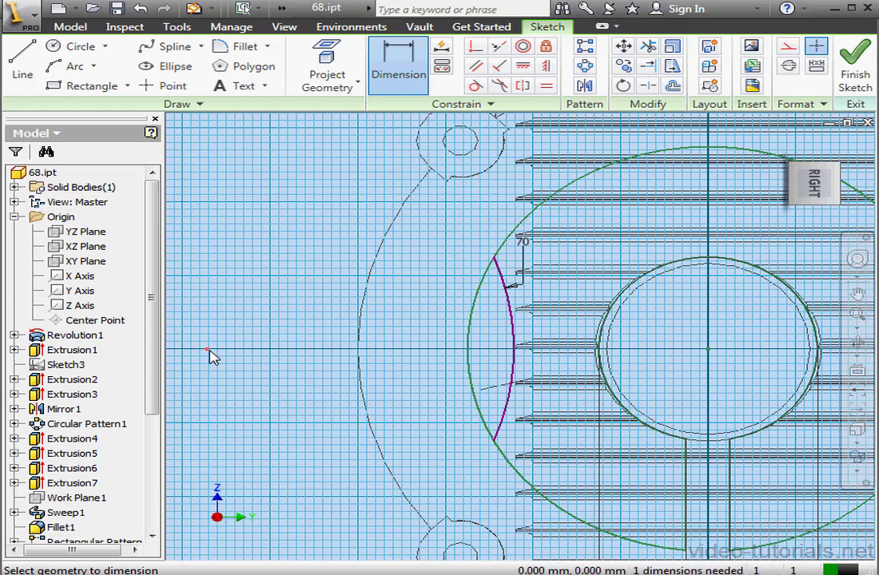
# Step: Dimension the distance between the arc's center and the disc's center to 110 mm
pyautogui.click(708, 351)
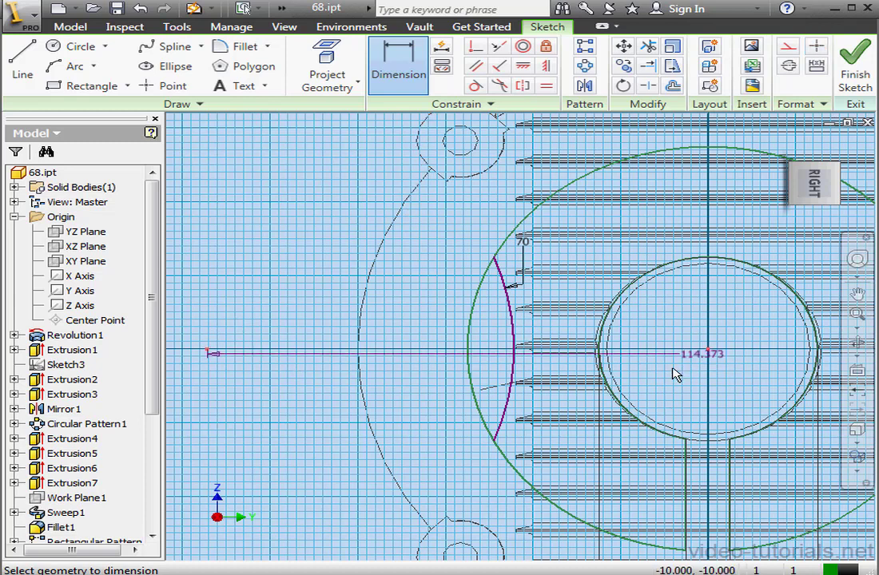
pyautogui.click(681, 379)
pyautogui.write('110')
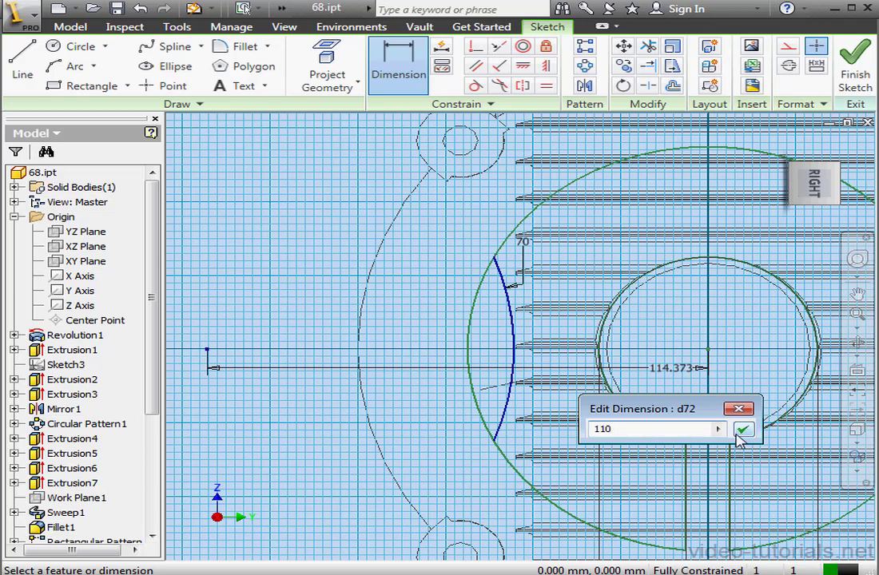
pyautogui.click(741, 432)
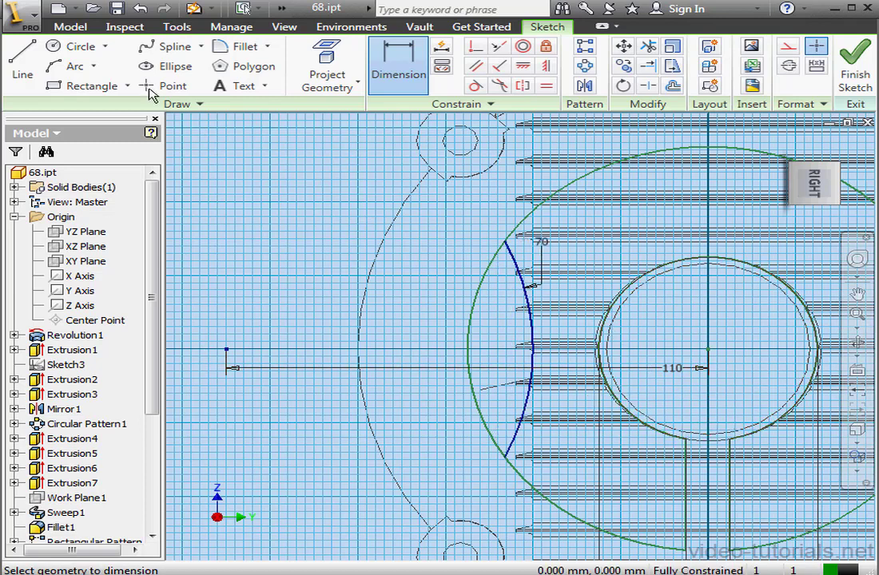
# Step: Close the lens-shaped profile with a 55 mm radius arc along the disc's outer edge between the first arc's endpoints
pyautogui.click(68, 66)
pyautogui.click(505, 239)
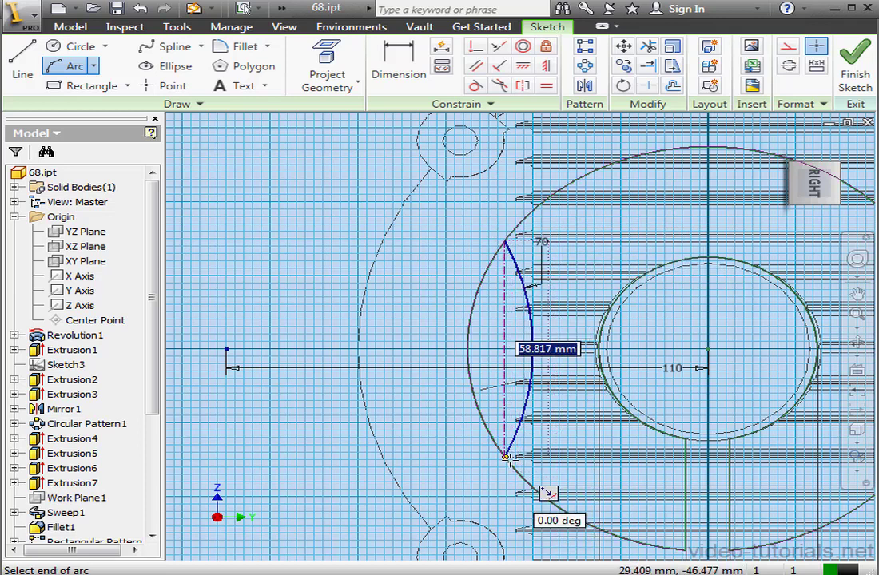
pyautogui.click(505, 457)
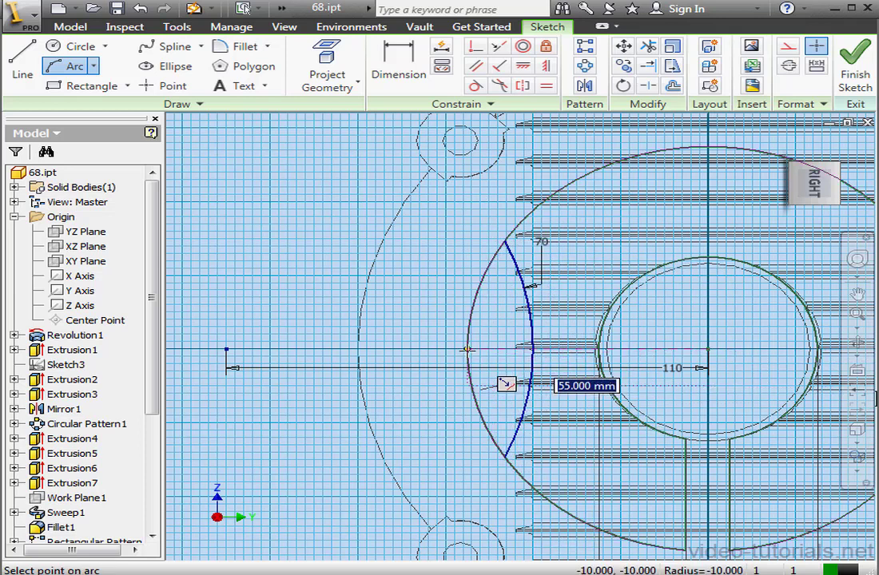
pyautogui.click(507, 385)
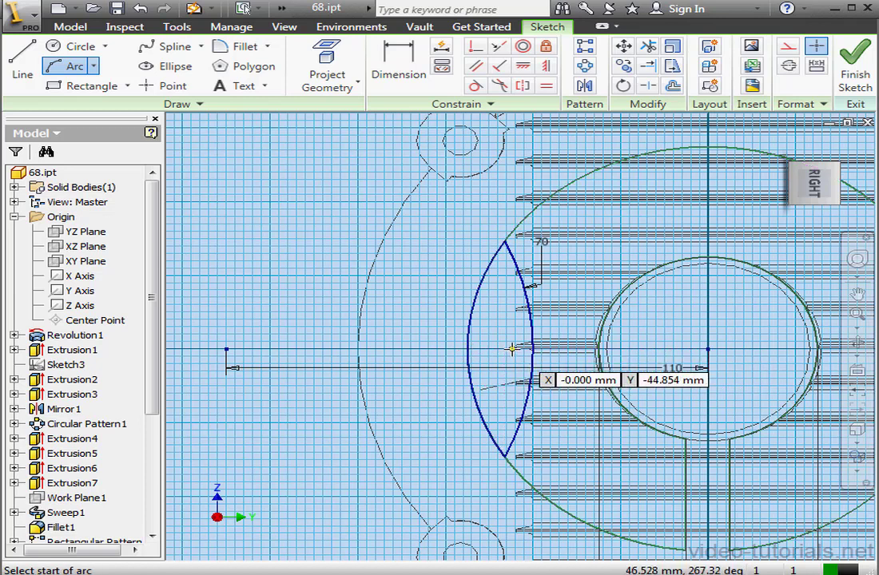
# Step: Draw a vertical 25 mm line from the disc's center up to the top of the shaft circle
pyautogui.click(23, 68)
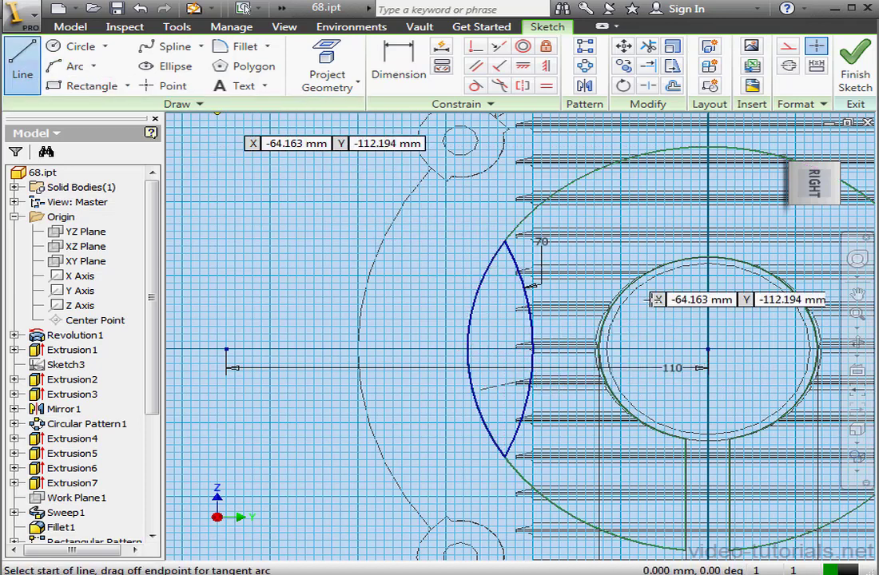
pyautogui.click(708, 349)
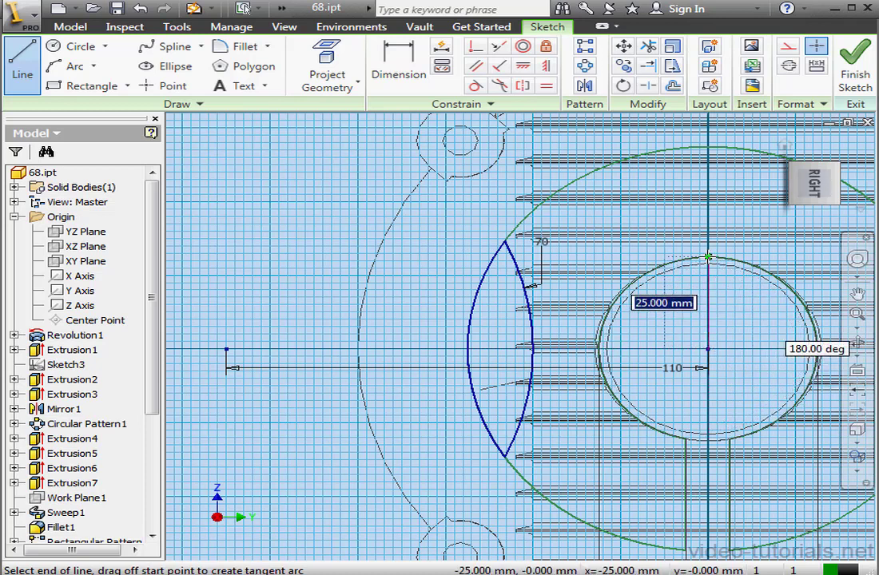
pyautogui.doubleClick(708, 259)
pyautogui.press('Escape')
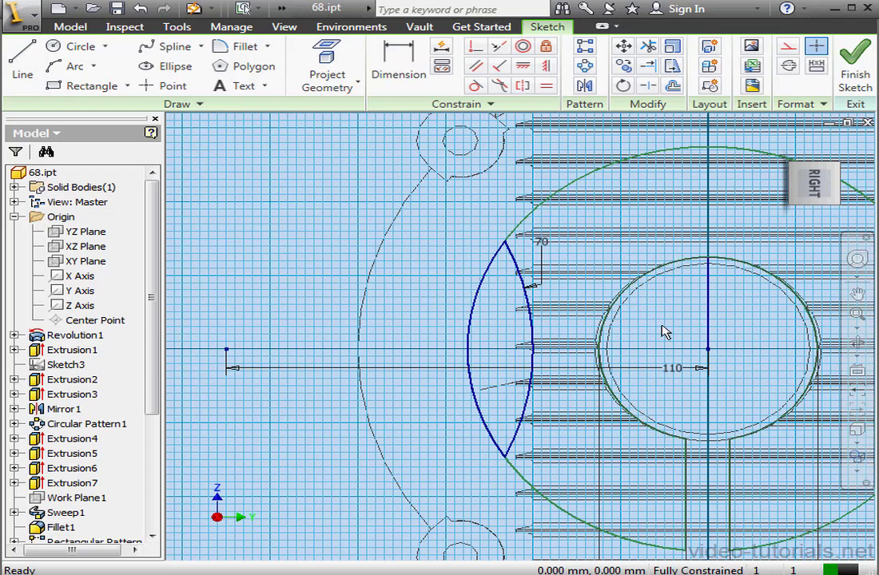
# Step: Mirror the two arcs of the lens-shaped profile about the vertical line through the disc's center
pyautogui.moveTo(753, 325); pyautogui.dragTo(607, 325, button='middle')
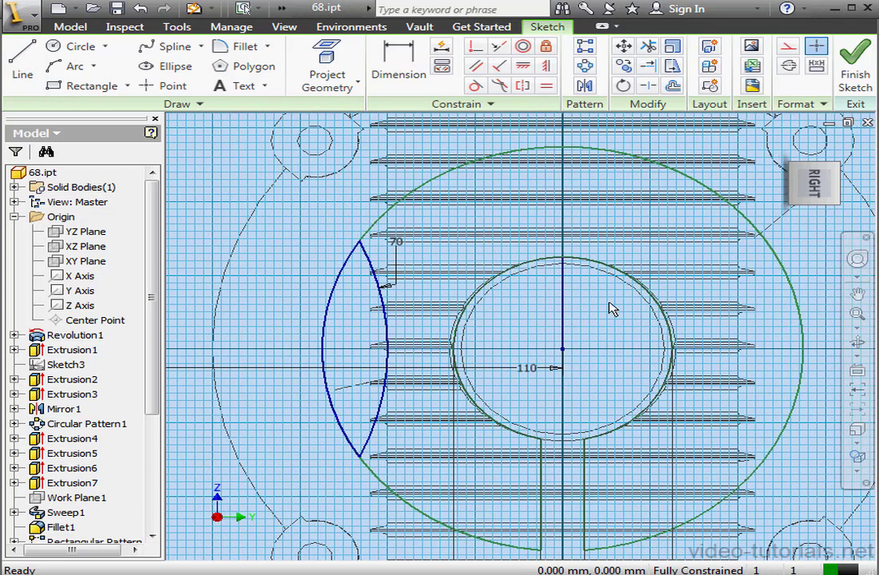
pyautogui.click(585, 85)
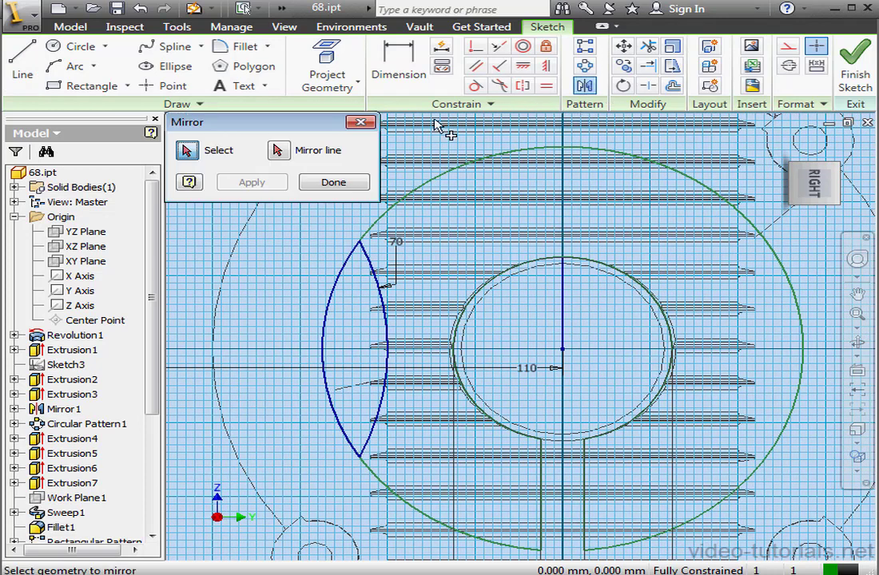
pyautogui.click(379, 294)
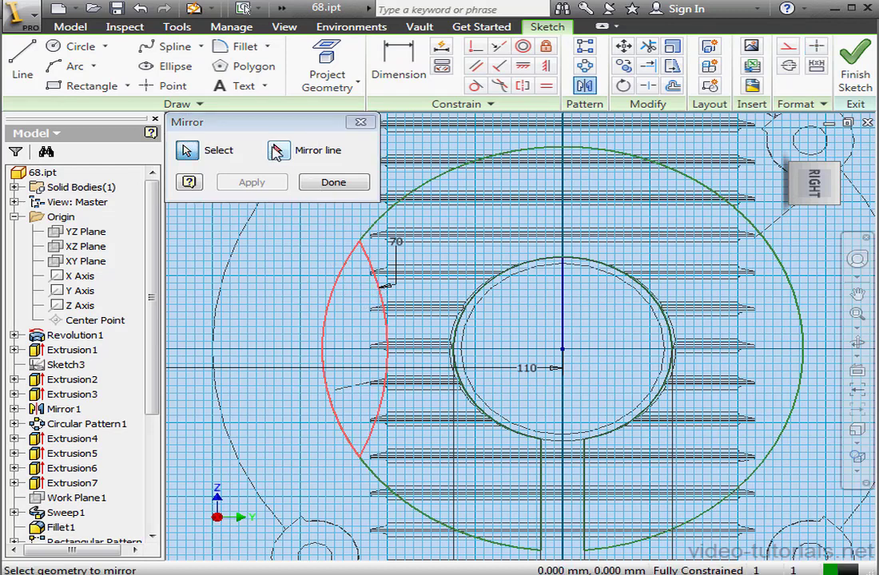
pyautogui.click(278, 150)
pyautogui.click(563, 312)
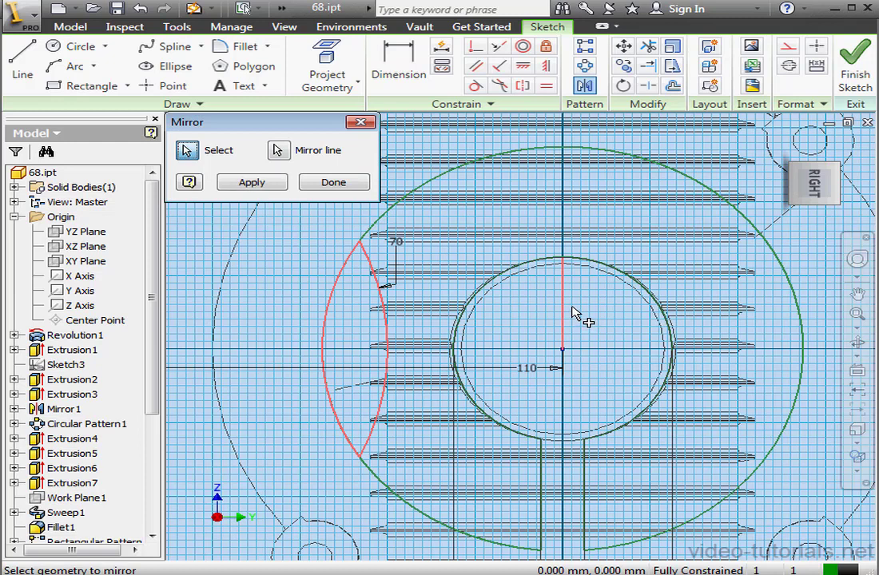
pyautogui.click(560, 305)
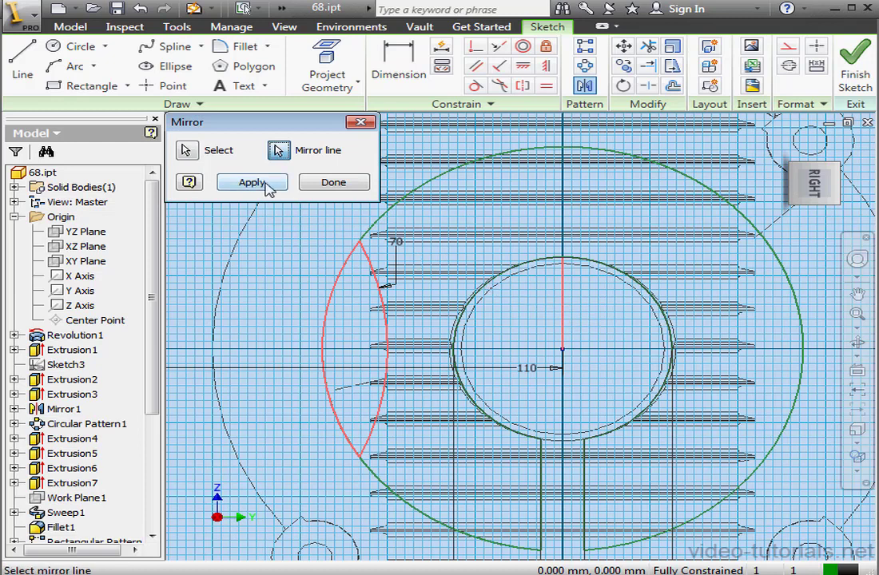
pyautogui.click(268, 183)
pyautogui.click(320, 185)
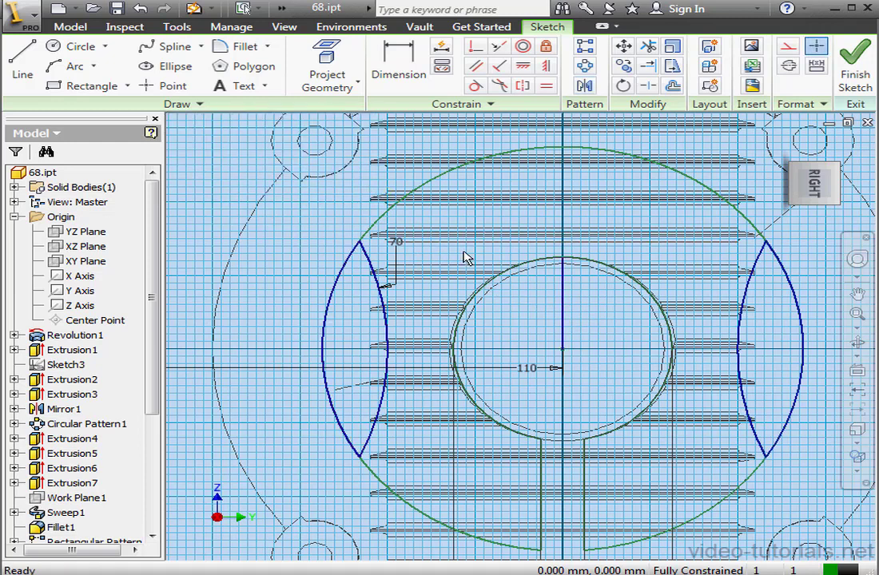
# Step: Convert the vertical center line and the disc's projected outer edges to construction geometry, and finish the sketch
pyautogui.click(565, 302)
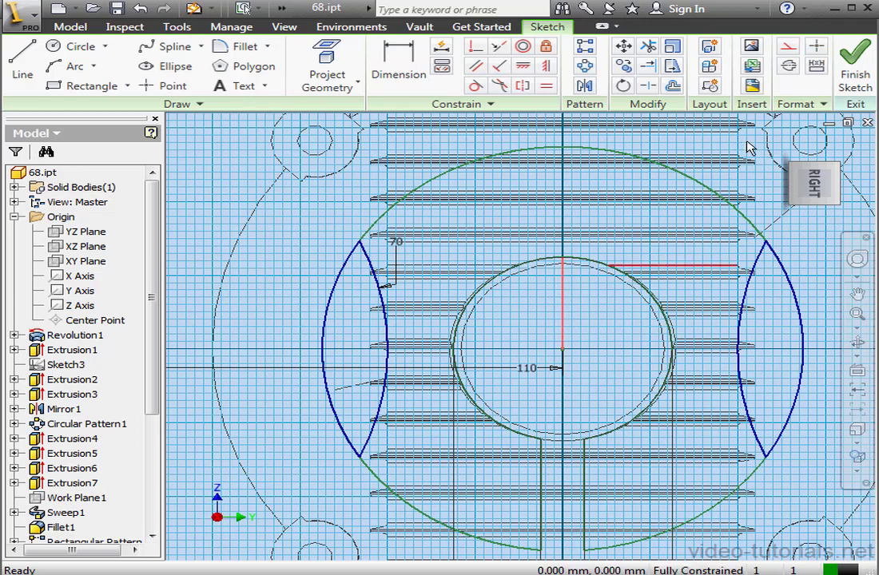
pyautogui.click(787, 51)
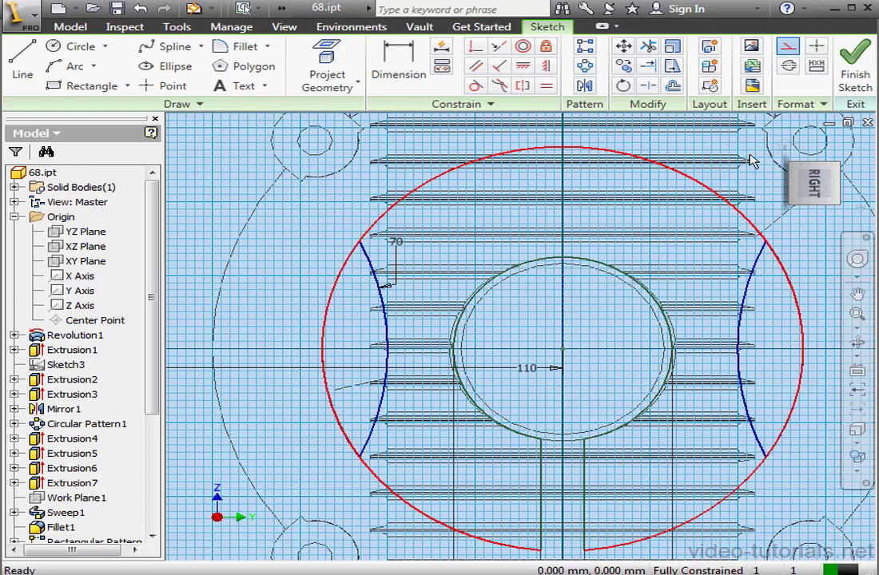
pyautogui.click(751, 160)
pyautogui.click(787, 45)
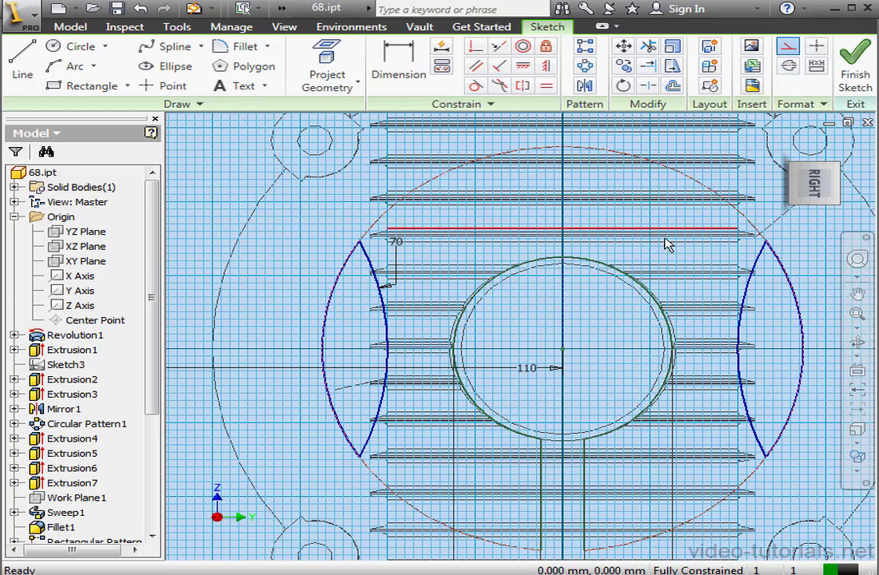
pyautogui.click(855, 64)
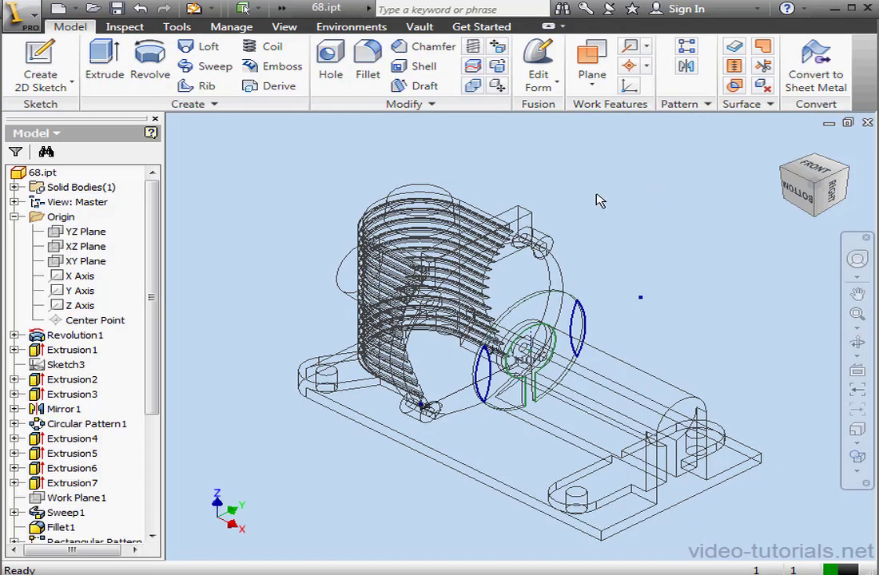
# Step: Extrude both lens-shaped profiles as a 10 mm cut into the disc
pyautogui.click(105, 63)
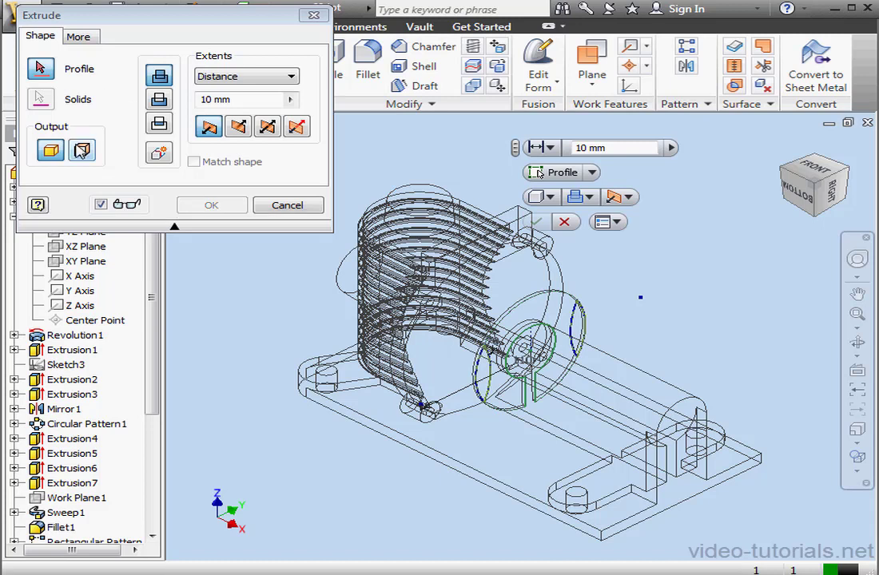
pyautogui.click(484, 381)
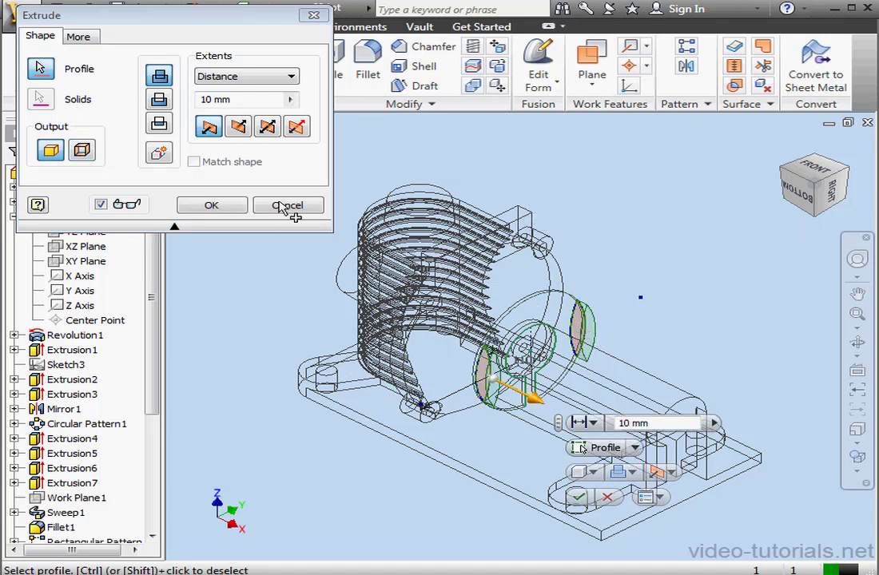
pyautogui.click(159, 101)
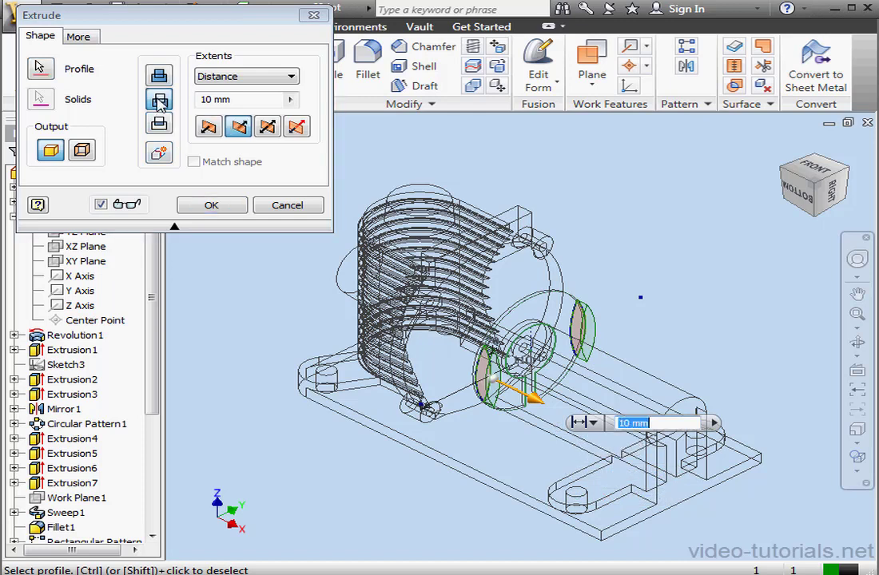
pyautogui.click(217, 210)
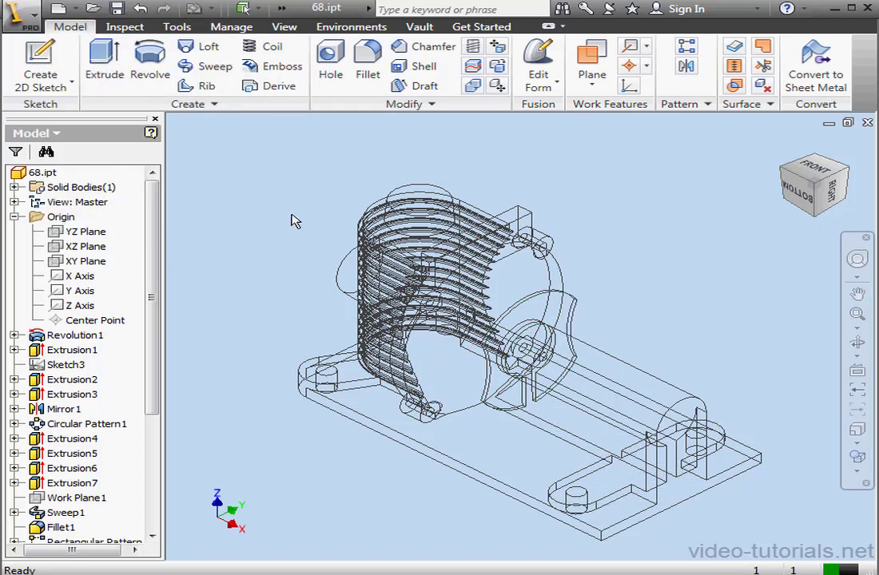
# Step: Fillet the edge loops on both faces of the cut disc with a 1 mm radius, using Loop selection
pyautogui.scroll(4, 511, 359)
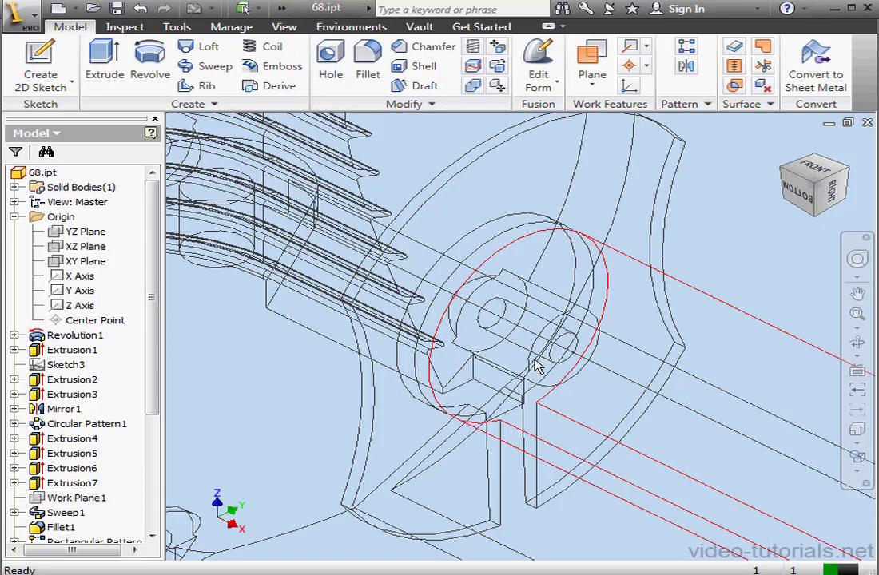
pyautogui.click(367, 64)
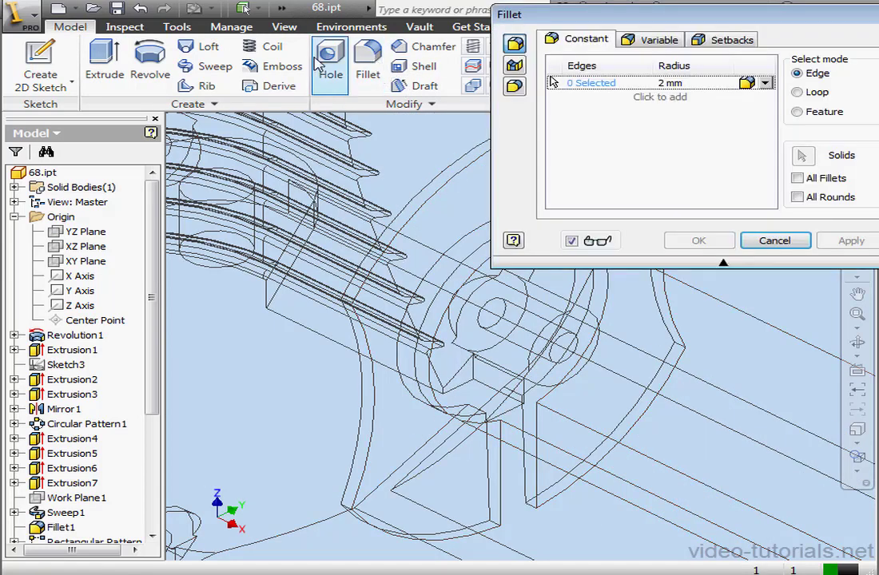
pyautogui.moveTo(768, 19); pyautogui.dragTo(305, 35)
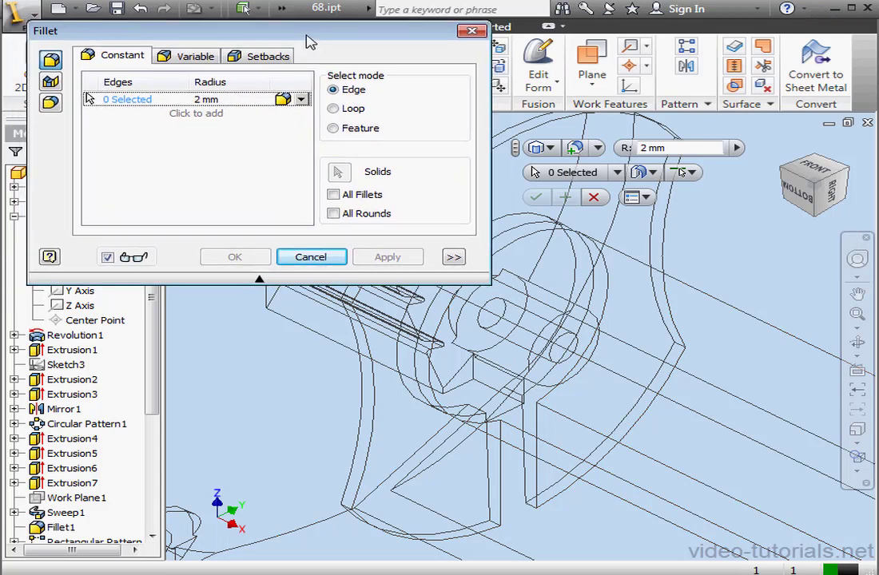
pyautogui.click(208, 99)
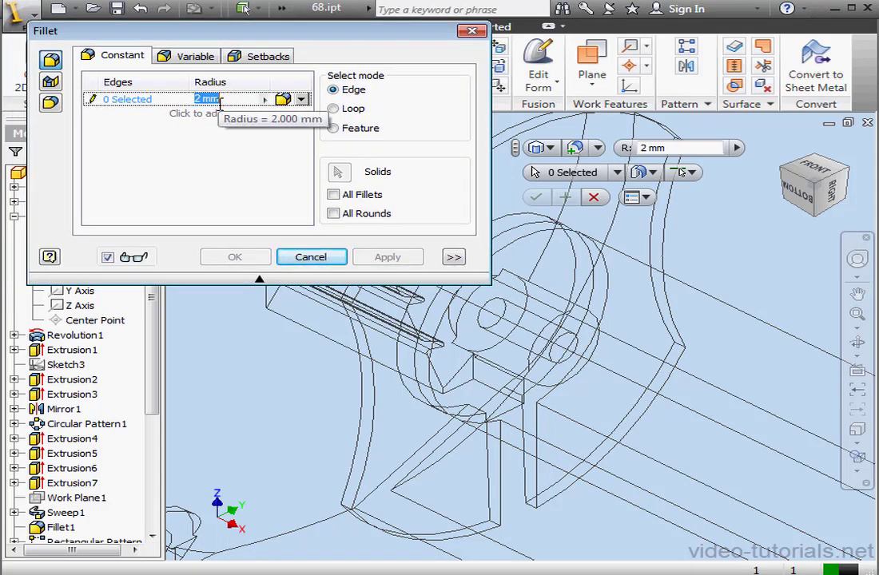
pyautogui.write('1')
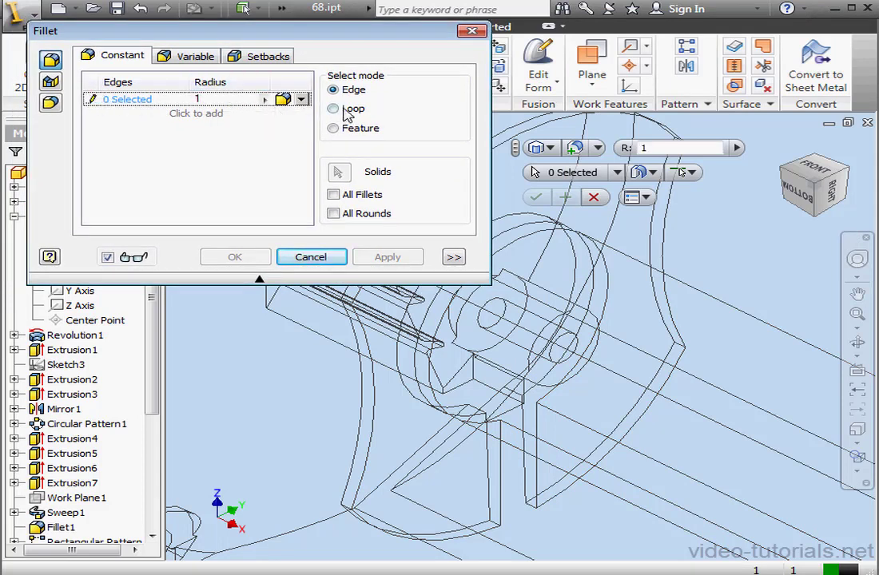
pyautogui.click(378, 390)
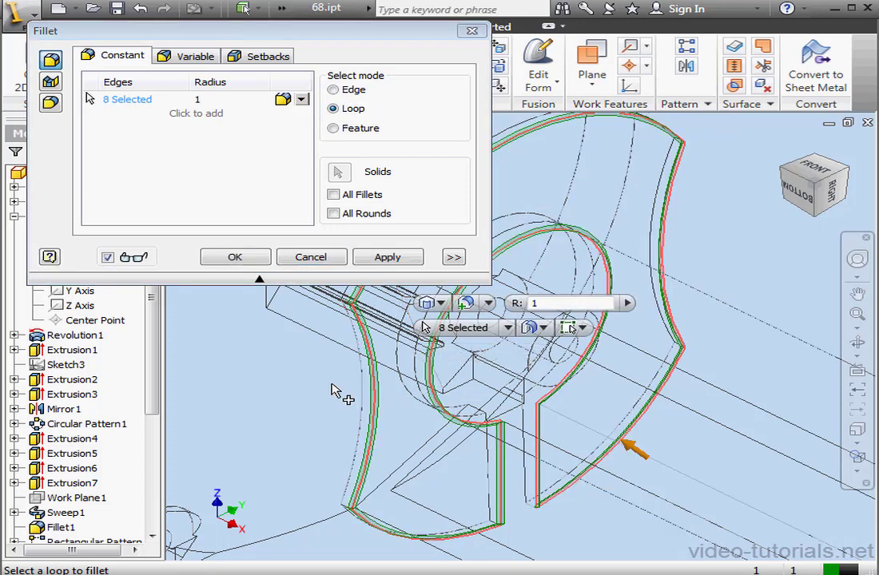
pyautogui.keyDown('shift'); pyautogui.moveTo(342, 393); pyautogui.dragTo(439, 408, button='middle'); pyautogui.keyUp('shift')
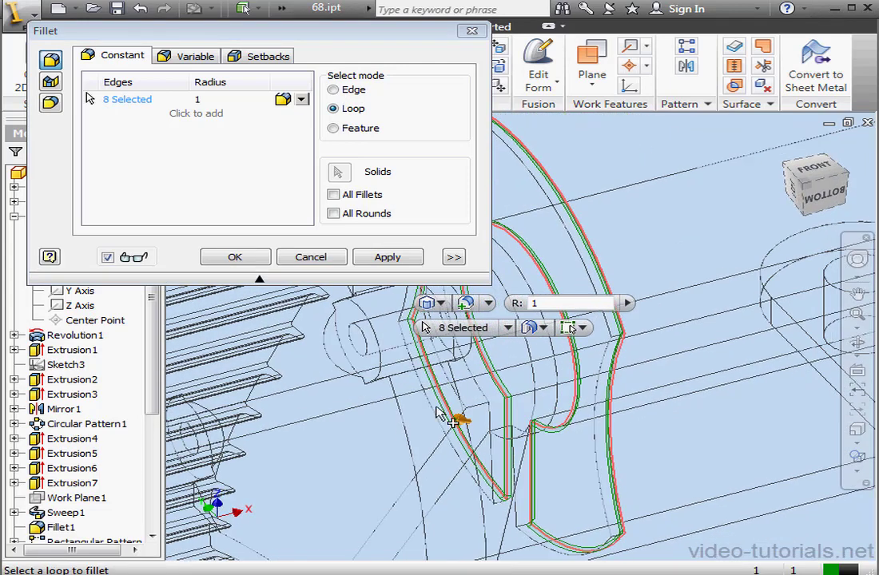
pyautogui.click(596, 457)
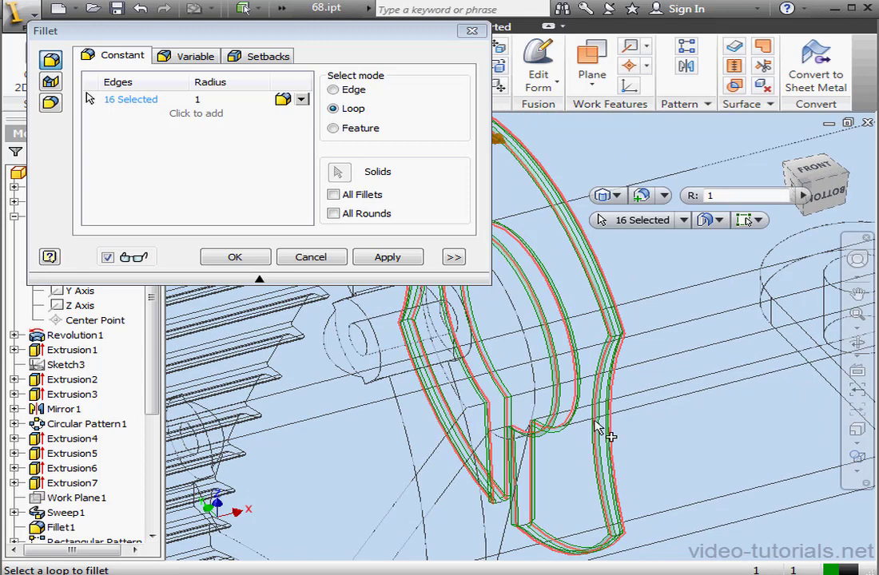
pyautogui.click(248, 262)
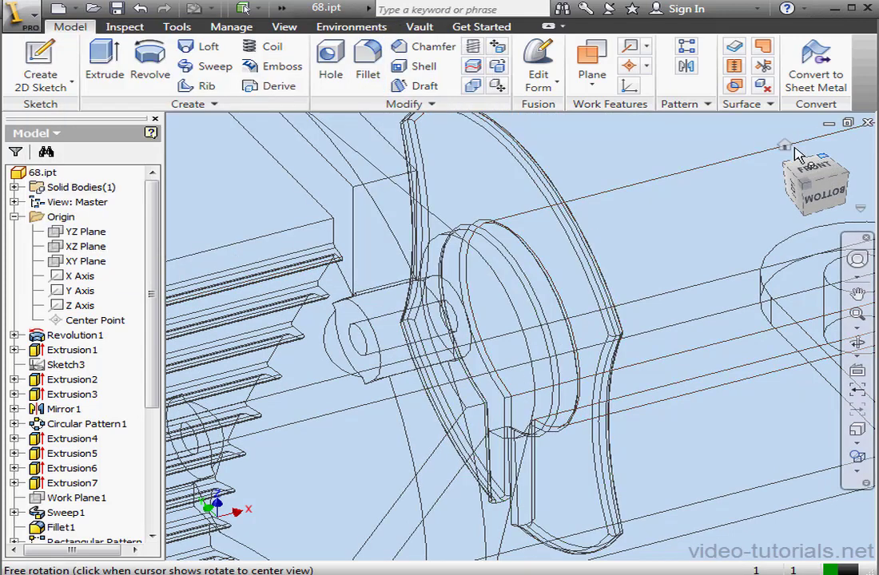
pyautogui.click(785, 146)
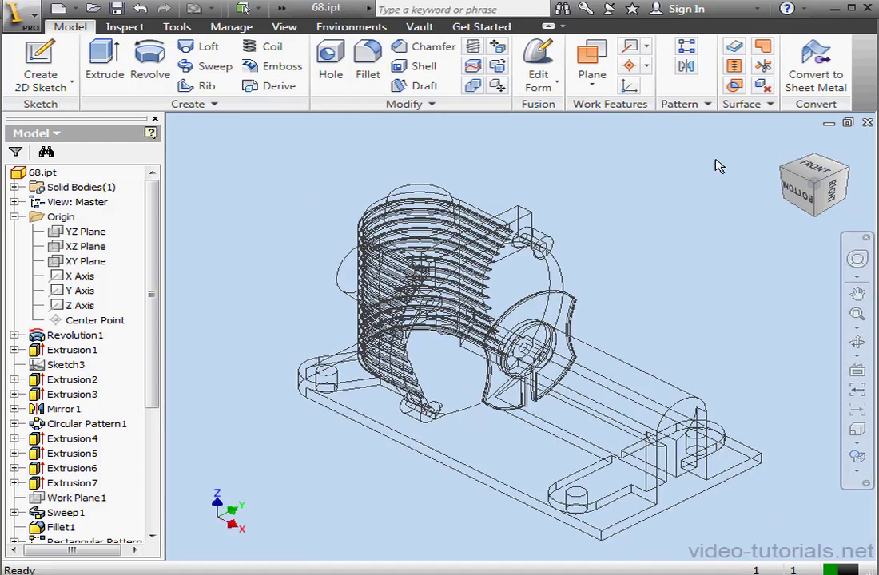
# Step: Start a rectangular pattern with Revolution2, Extrusion14 and Fillet2 as the features to repeat
pyautogui.click(686, 46)
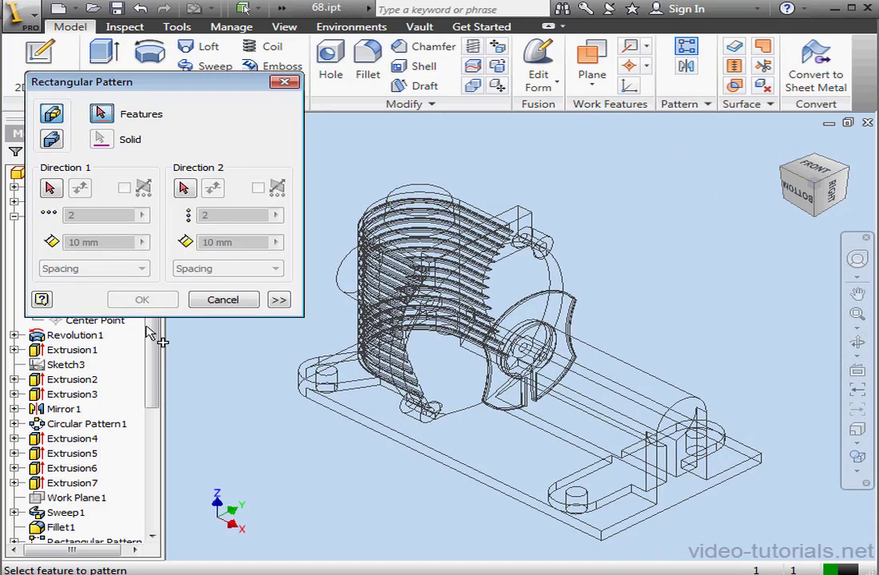
pyautogui.moveTo(152, 337); pyautogui.dragTo(166, 495)
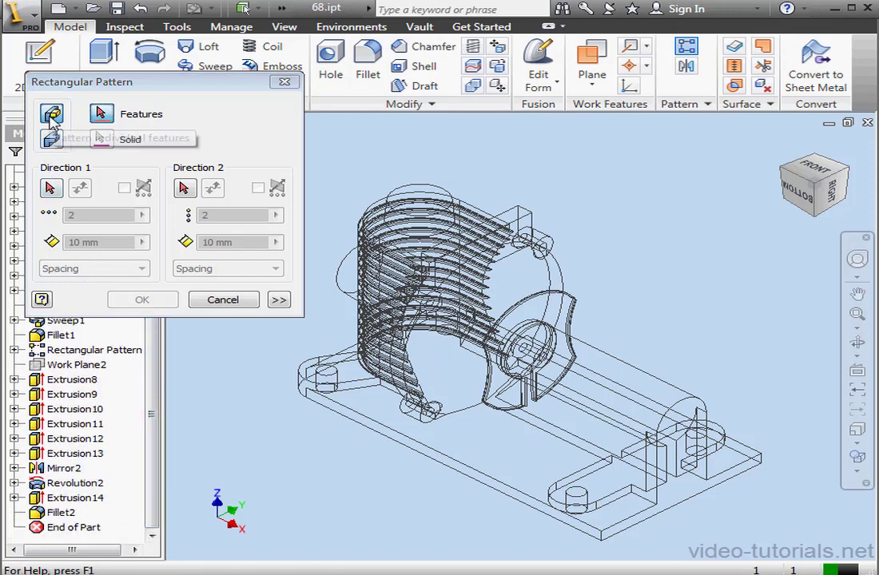
pyautogui.click(94, 483)
pyautogui.click(95, 498)
pyautogui.click(63, 512)
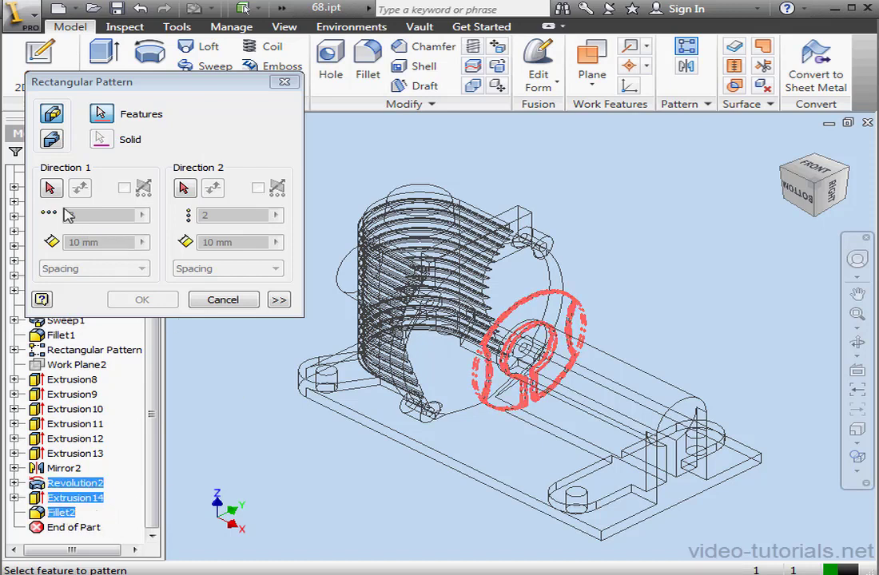
# Step: Pattern the disc features along the base plate's long edge in the flipped direction, with 14 instances at 10 mm spacing
pyautogui.click(51, 186)
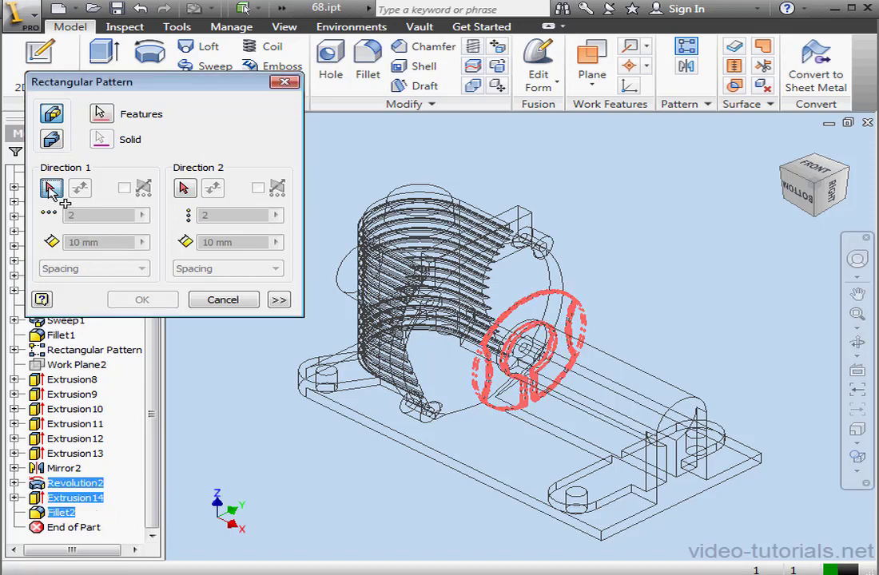
pyautogui.click(471, 469)
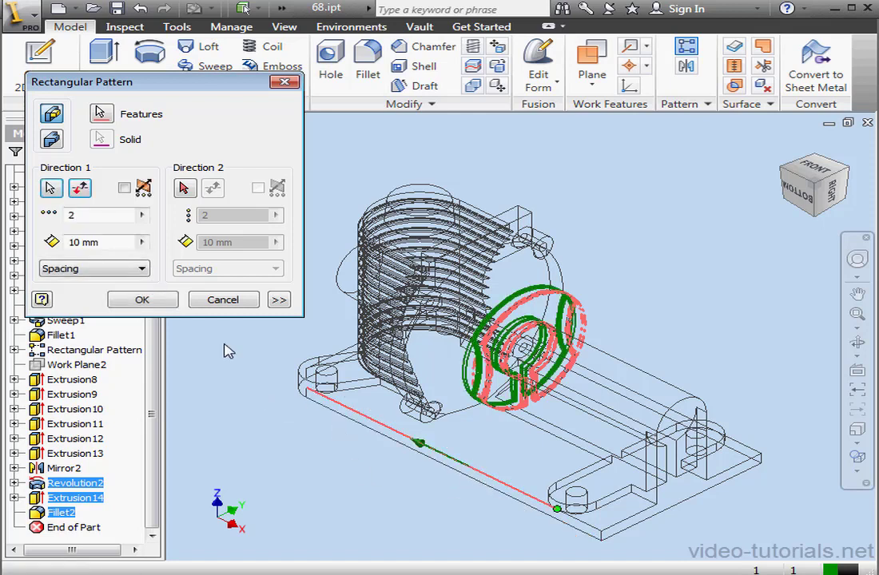
pyautogui.click(79, 189)
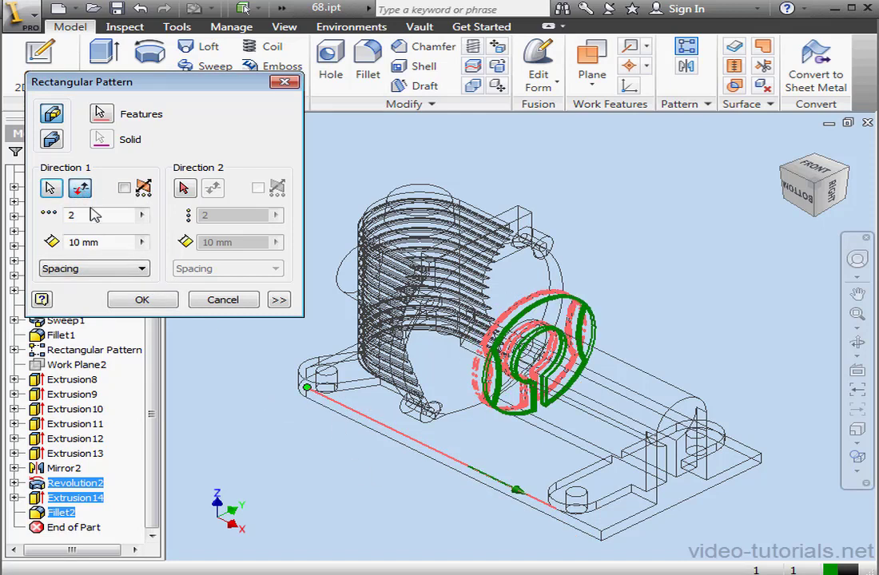
pyautogui.click(66, 216)
pyautogui.write('1')
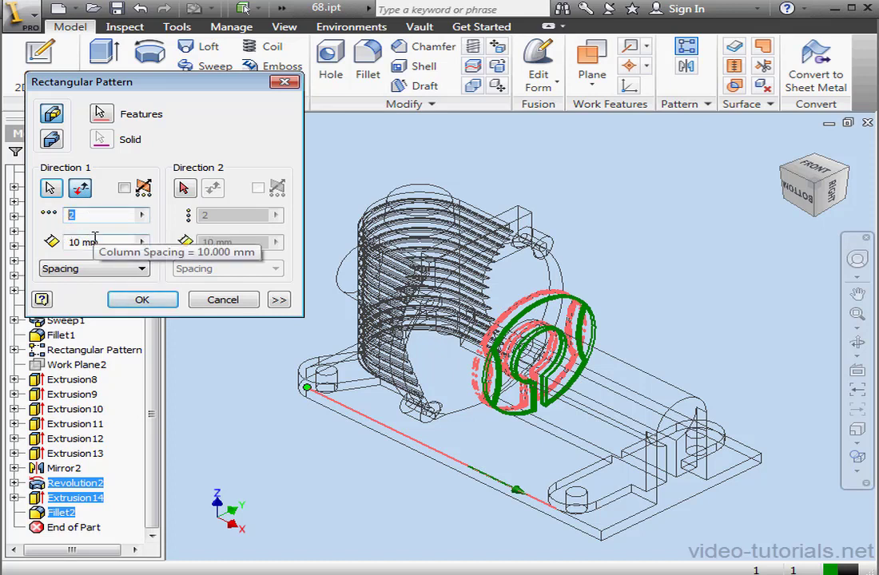
pyautogui.write('4')
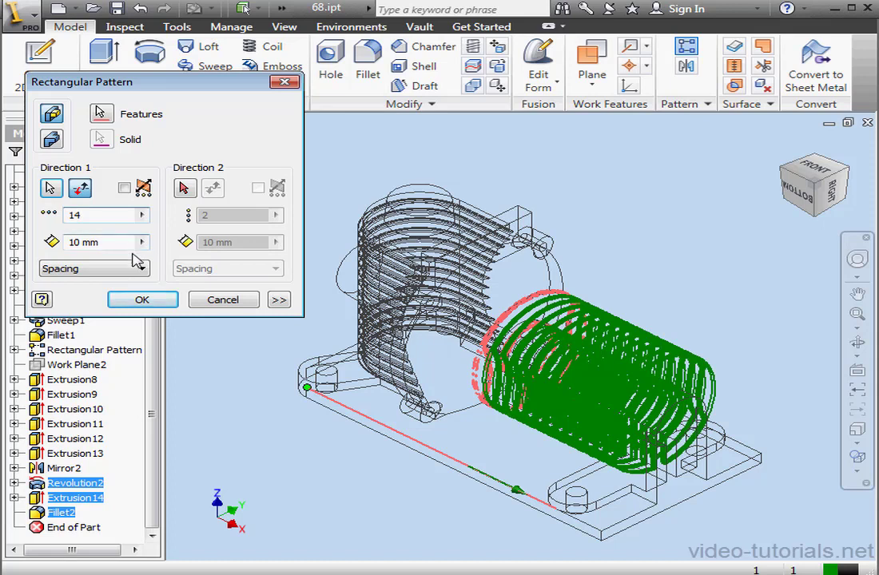
pyautogui.click(144, 300)
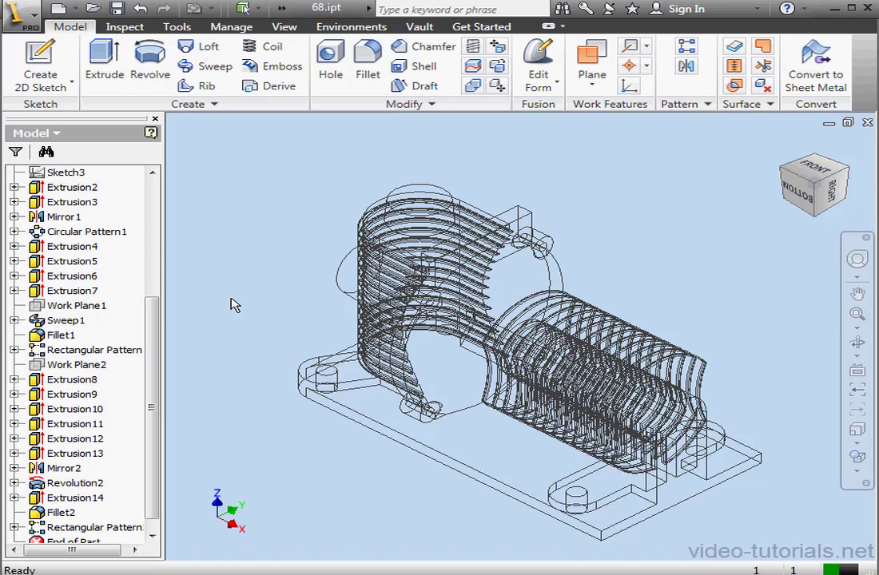
# Step: Try suppressing Revolution2 and restore the disc features by unsuppressing the last rectangular pattern in the feature tree
pyautogui.scroll(-1, 153, 367)
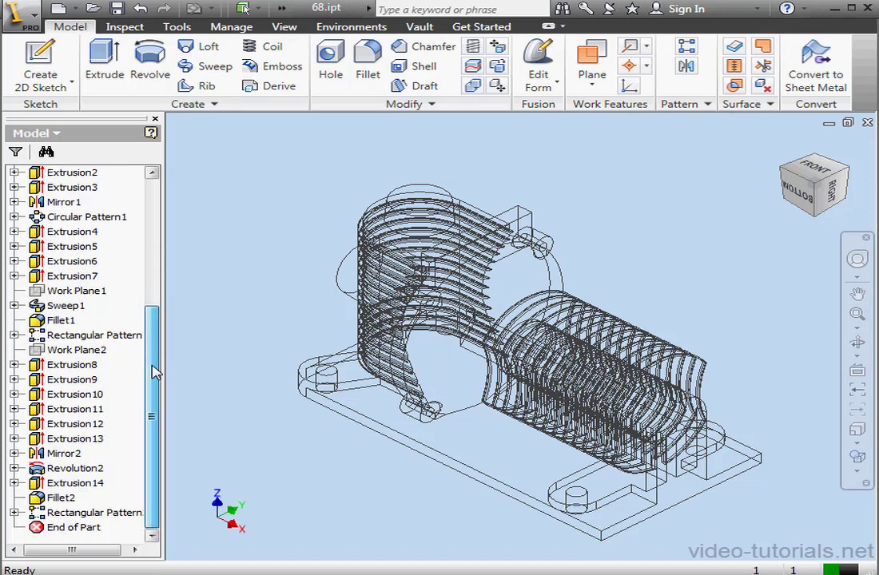
pyautogui.rightClick(76, 472)
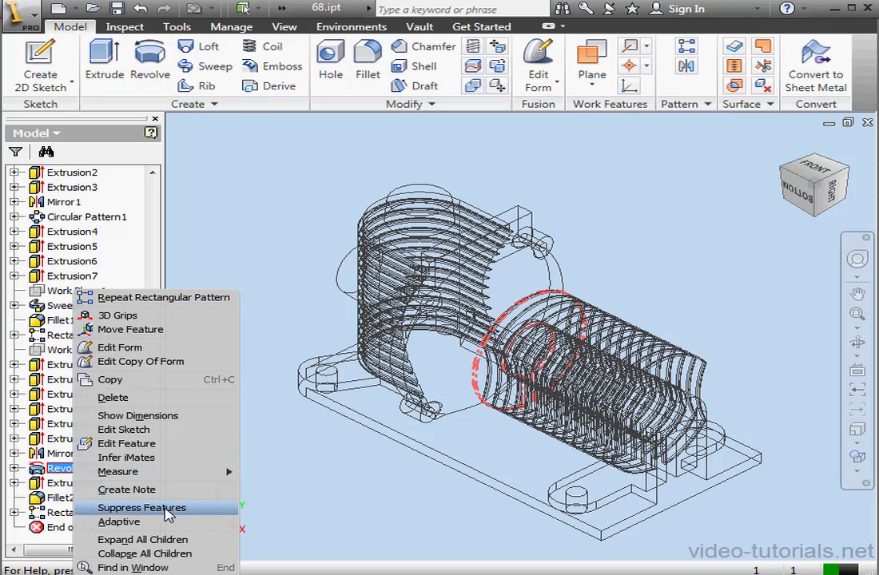
pyautogui.click(166, 509)
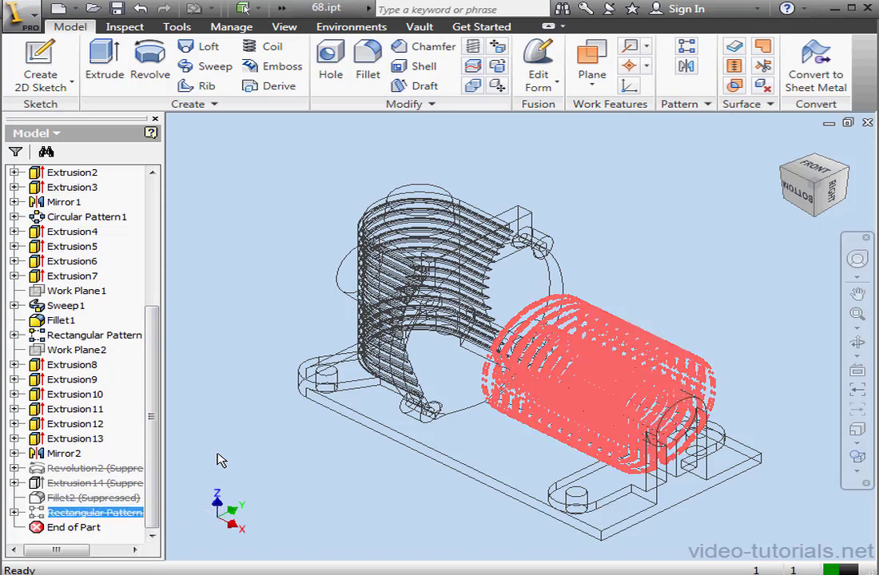
pyautogui.click(217, 454)
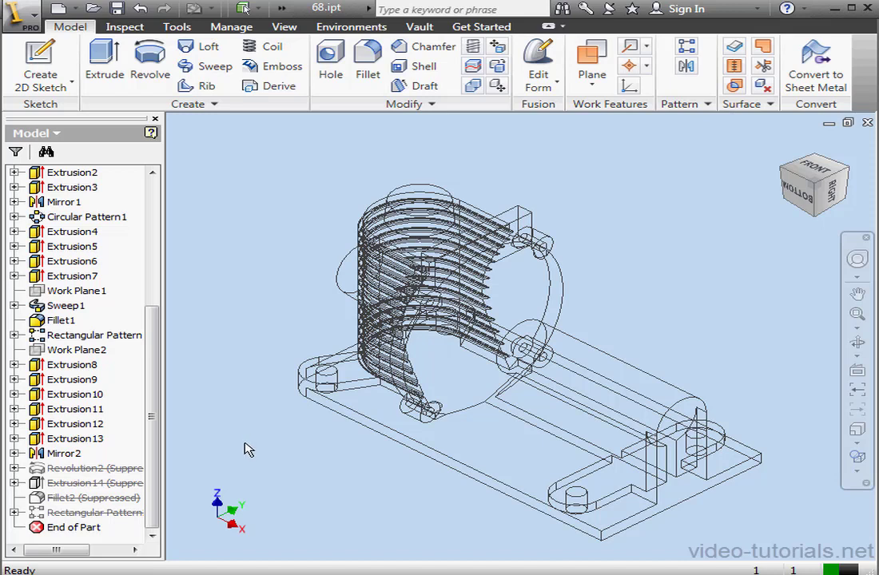
pyautogui.rightClick(97, 515)
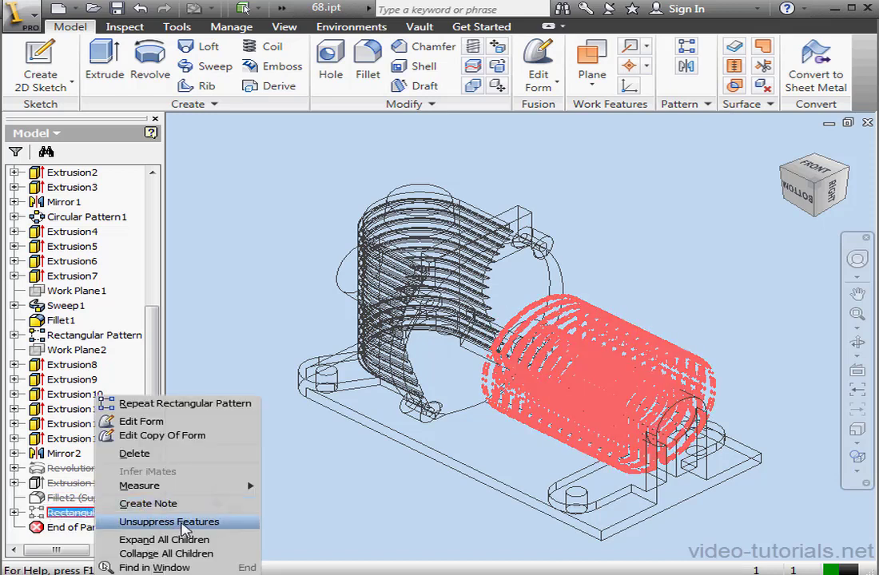
pyautogui.click(170, 522)
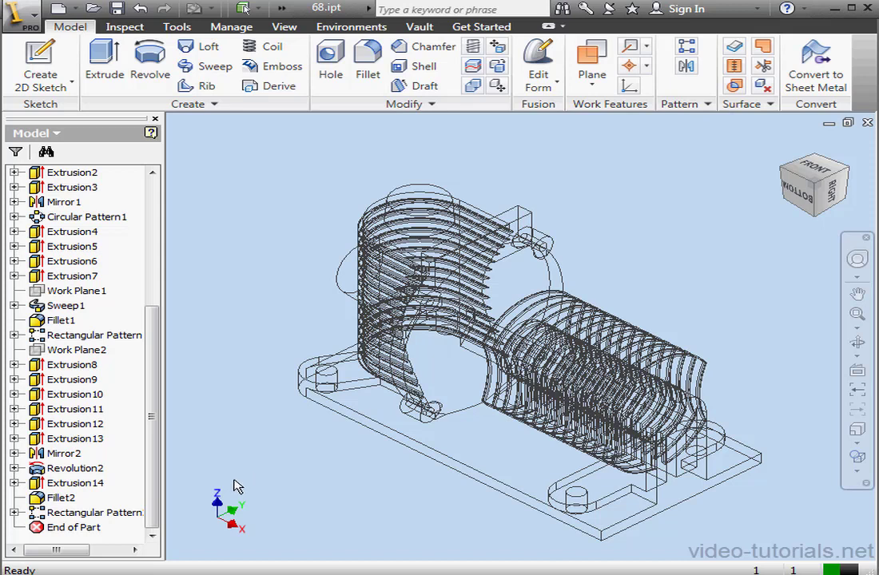
# Step: Suppress the disc's Fillet2 and its lens-shaped cut Extrusion14, leaving Revolution2 and the rectangular pattern active
pyautogui.rightClick(62, 499)
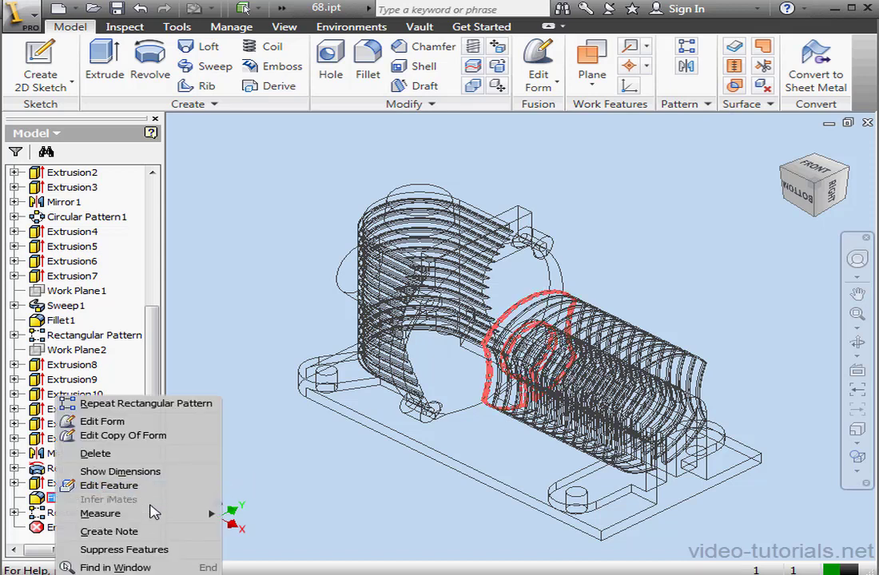
pyautogui.click(163, 550)
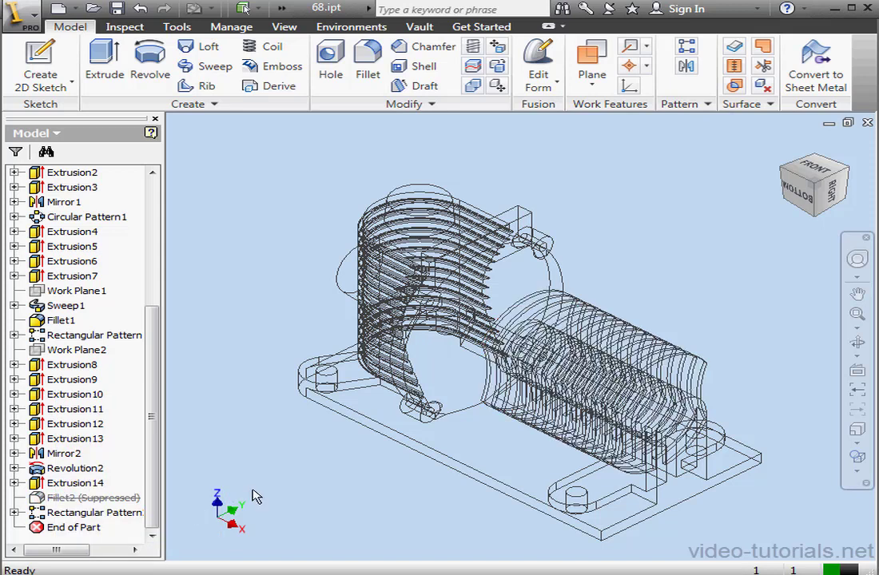
pyautogui.rightClick(80, 483)
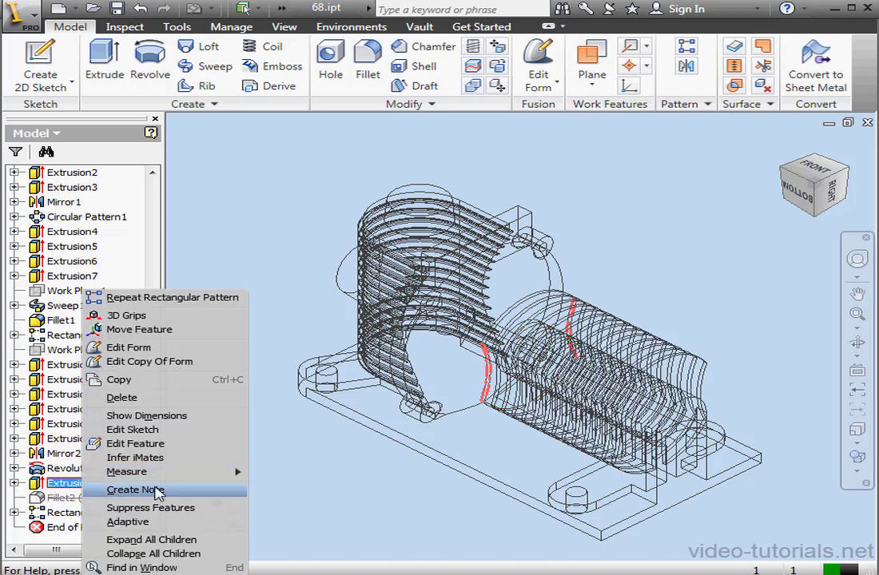
pyautogui.click(226, 510)
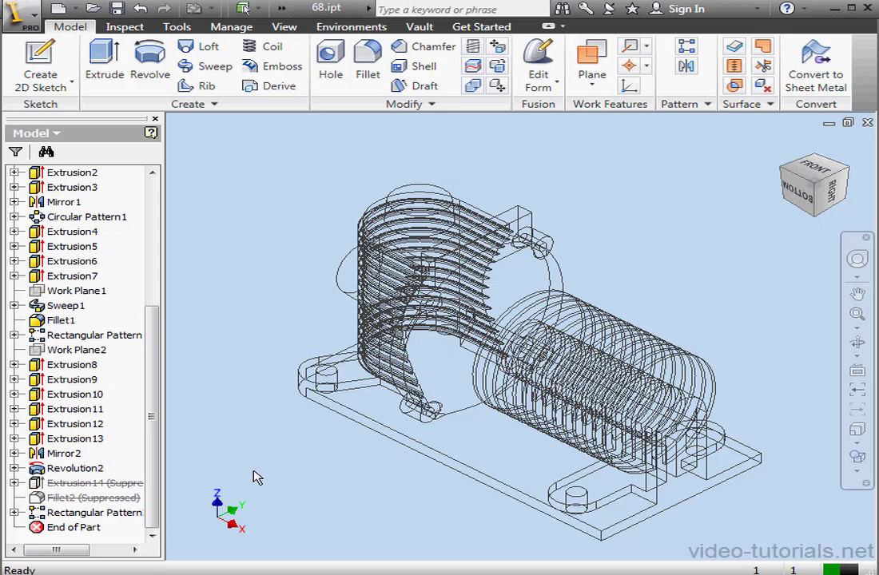